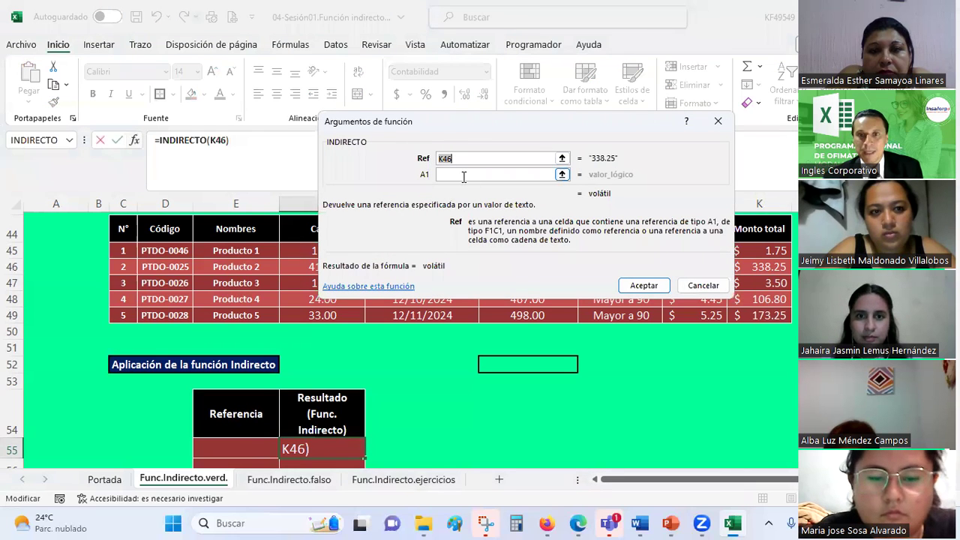
Step: Change the INDIRECTO reference in F55 to the quoted text "K46", leave the A1 argument empty and accept the formula
left_click(464, 176)
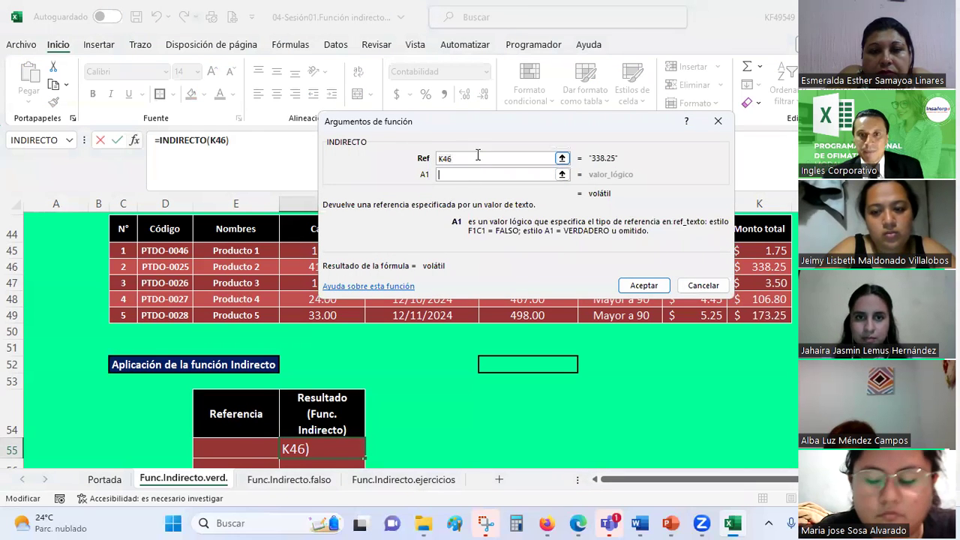
left_click(479, 159)
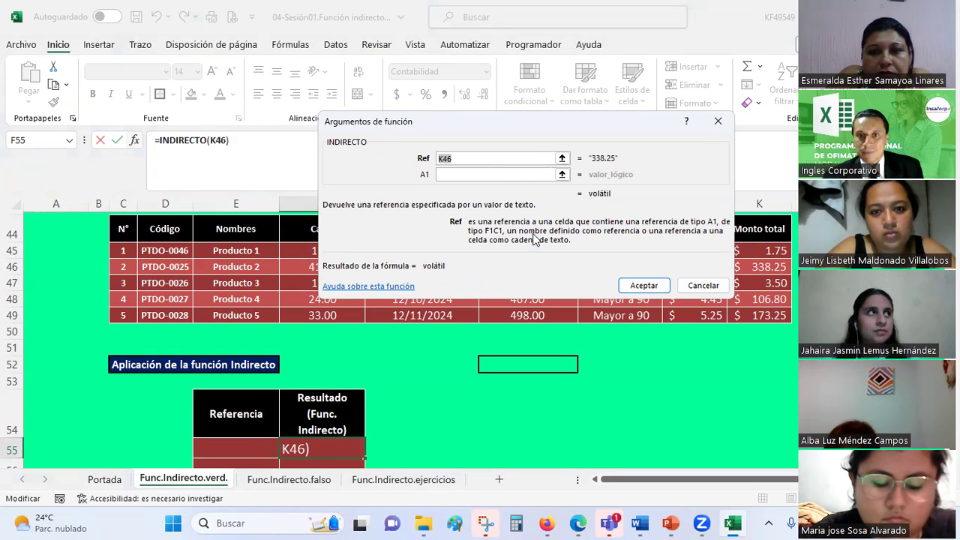
left_click(484, 174)
key("Return")
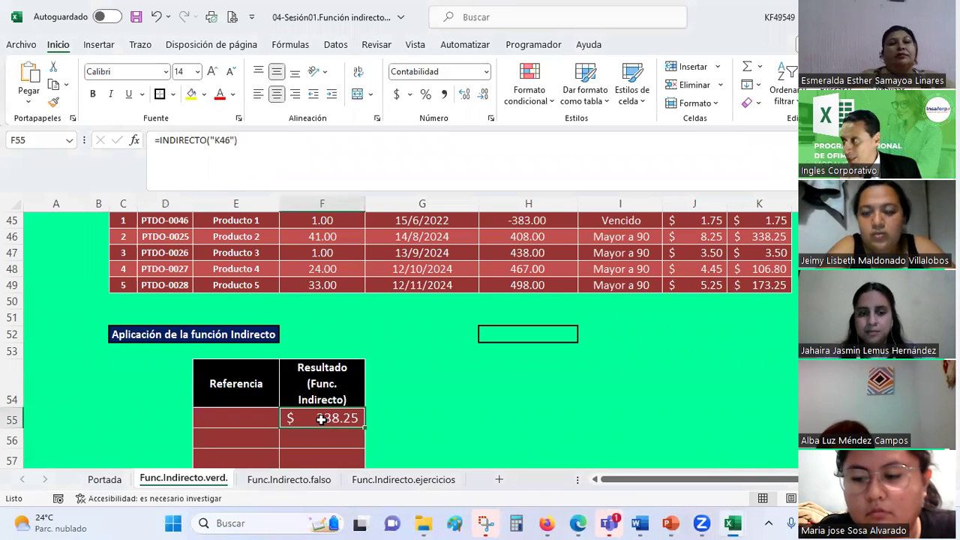
Step: Edit the arguments of the INDIRECTO formula in F55 so that Ref is K46 without quotation marks, and accept it
left_click(135, 142)
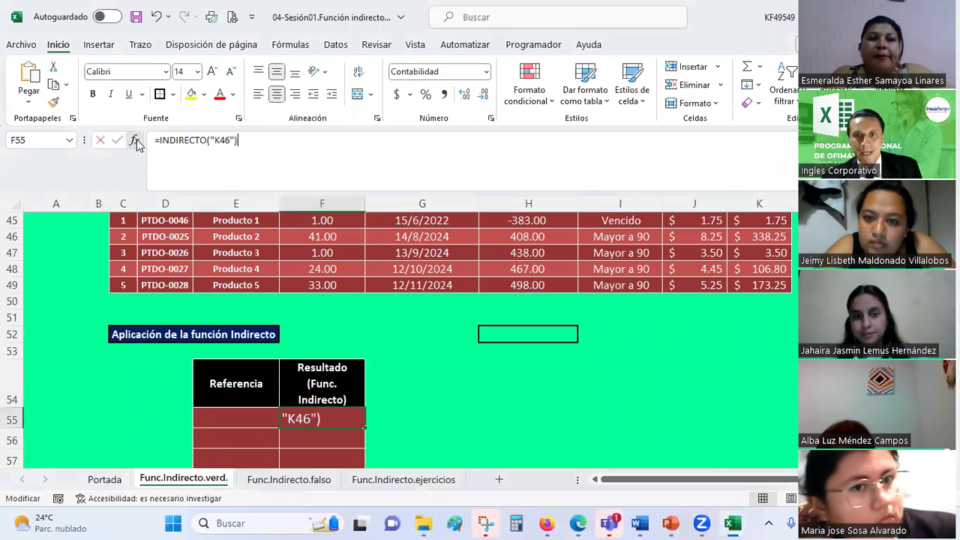
left_click(475, 158)
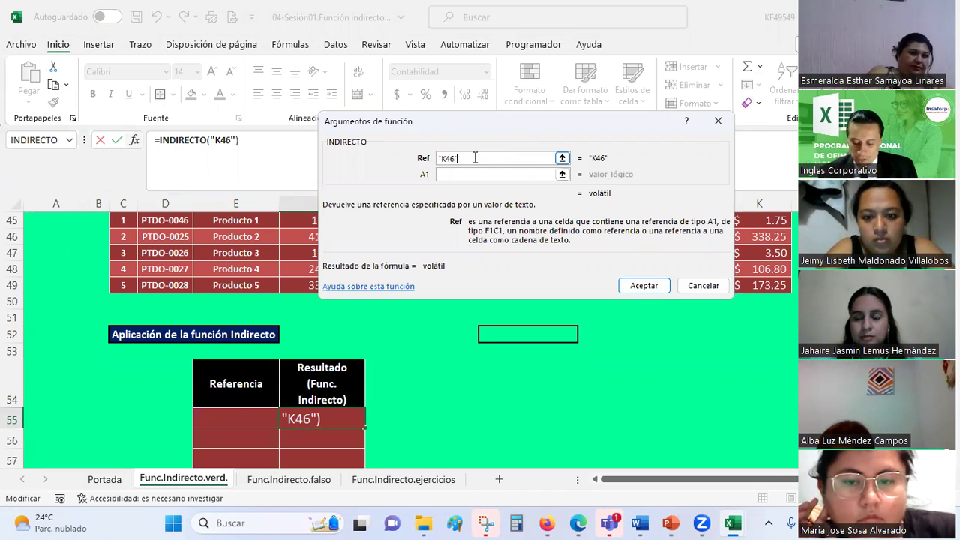
key("BackSpace")
key("BackSpace")
key("BackSpace")
key("BackSpace")
key("BackSpace")
type("K46")
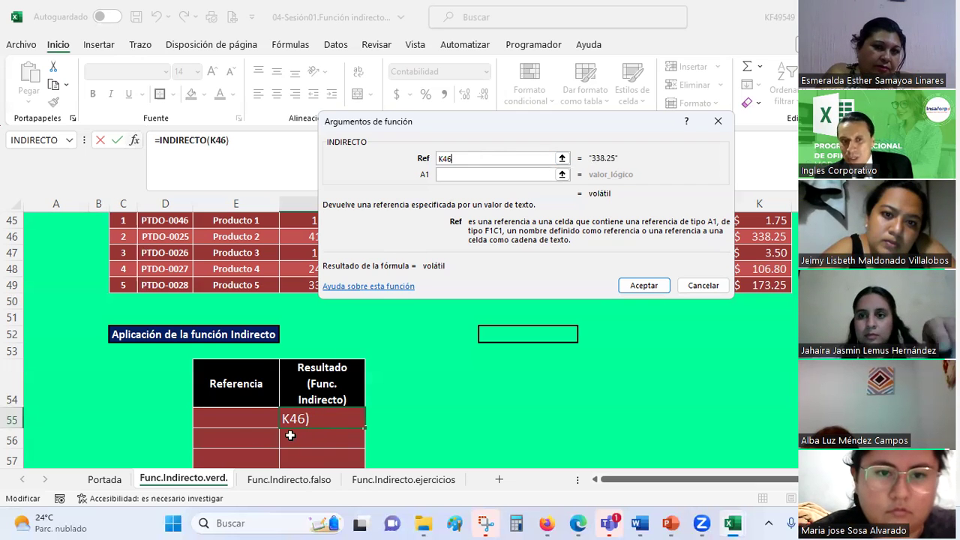
key("Return")
Step: Enter K46 in the first Referencia cell, E55, and clear the formula from F55 beside it
left_click(234, 411)
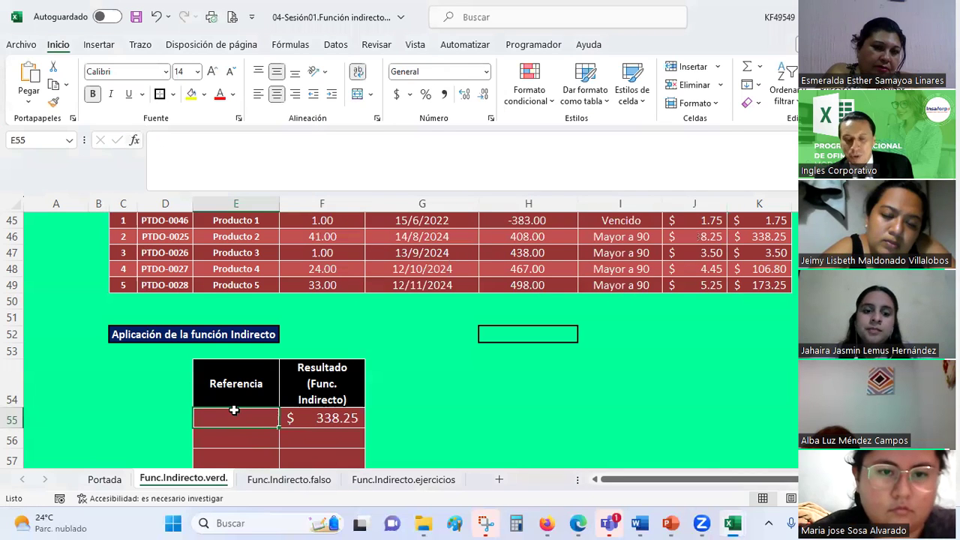
type("K46")
key("Return")
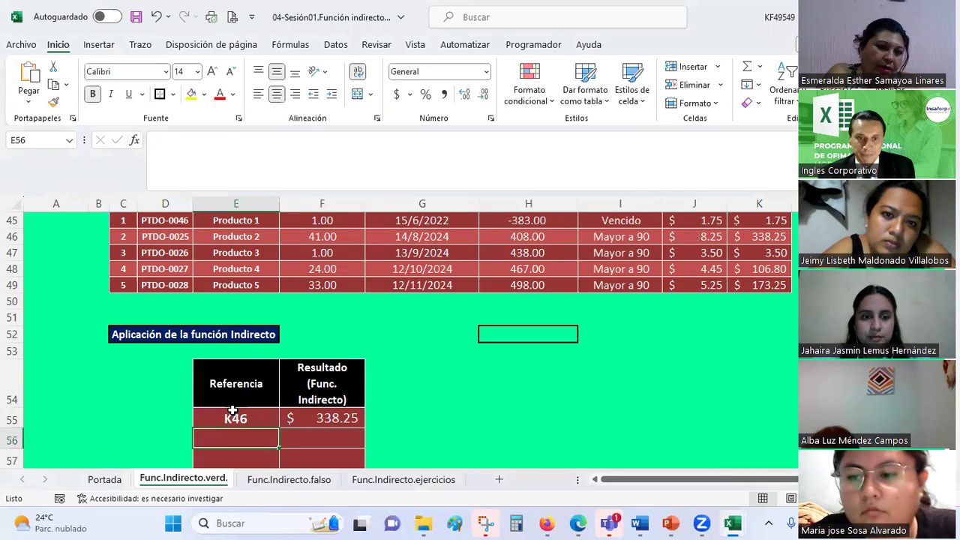
key("Right")
key("Up")
key("Delete")
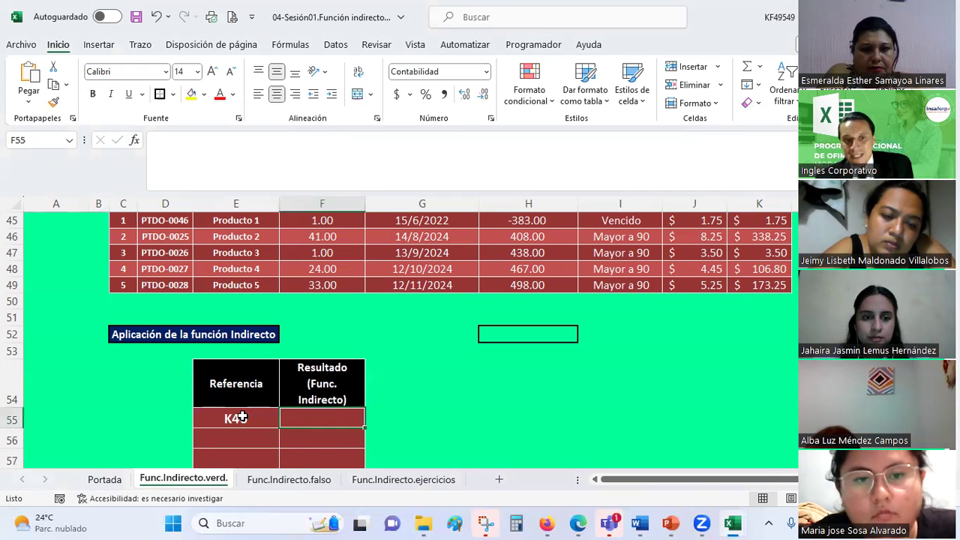
Step: Enter the formula =INDIRECTO(E55) in result cell F55, using the cell that holds the K46 reference
left_click(241, 417)
left_click(312, 420)
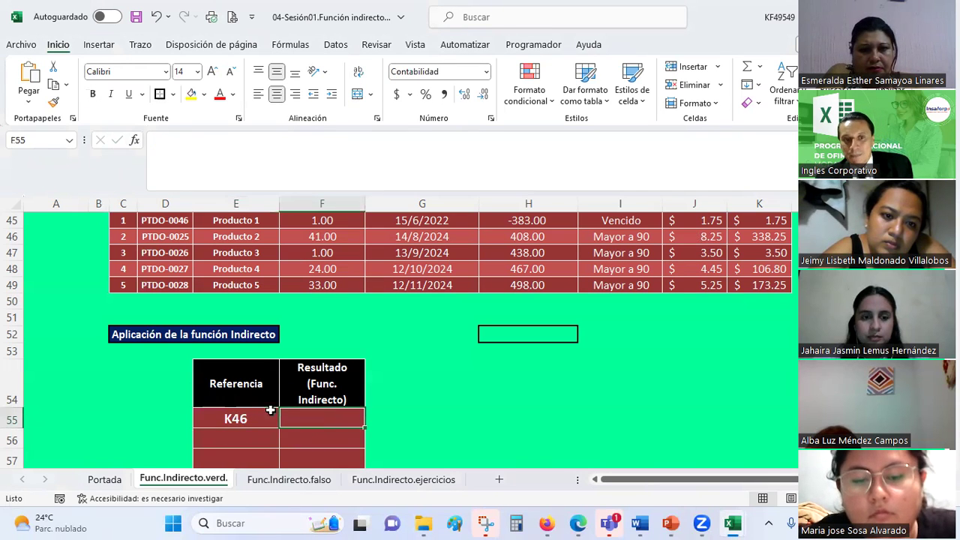
type("=")
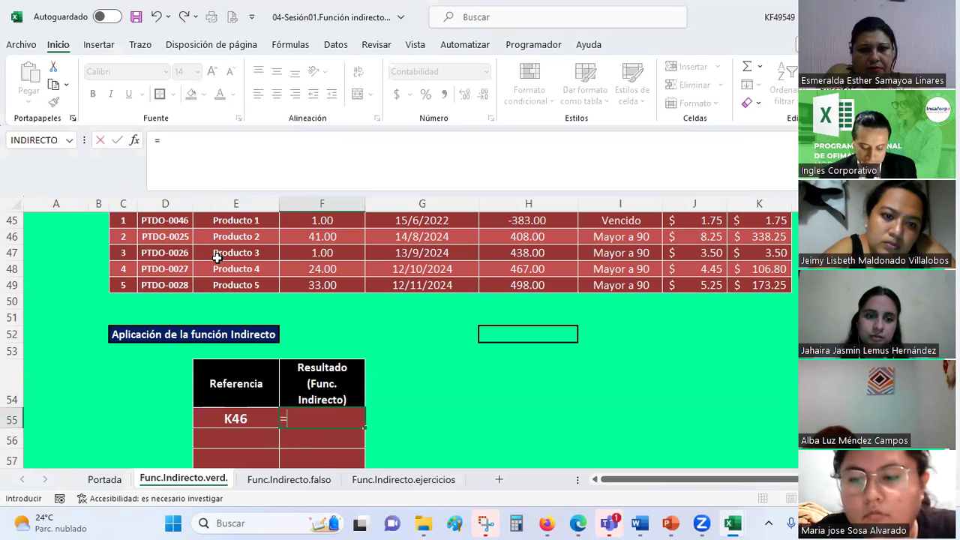
type("INDIRECTO(")
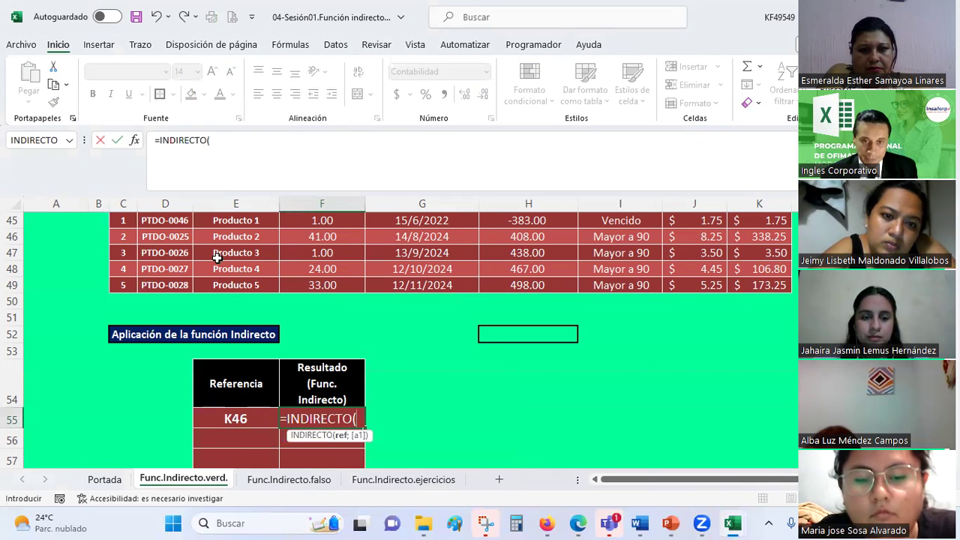
left_click(248, 412)
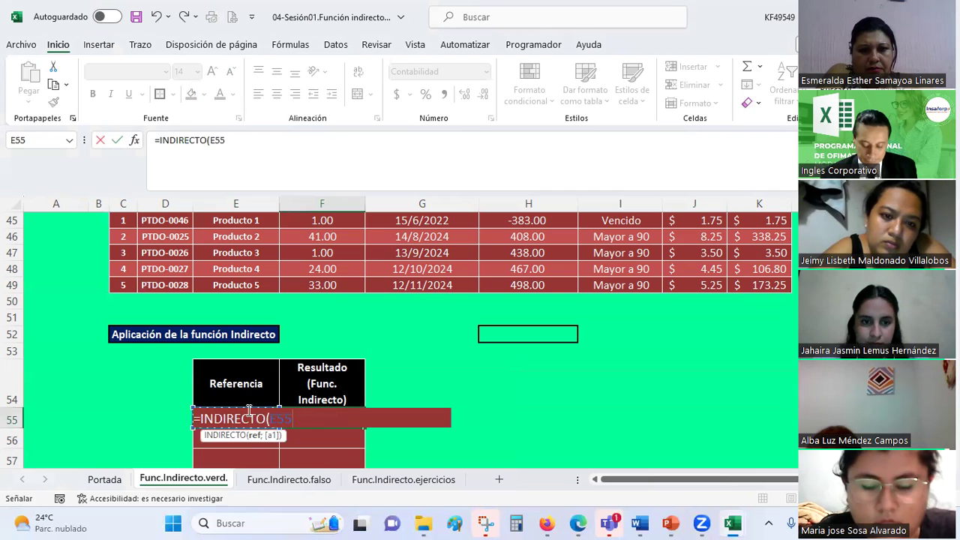
type(")")
key("Return")
key("Up")
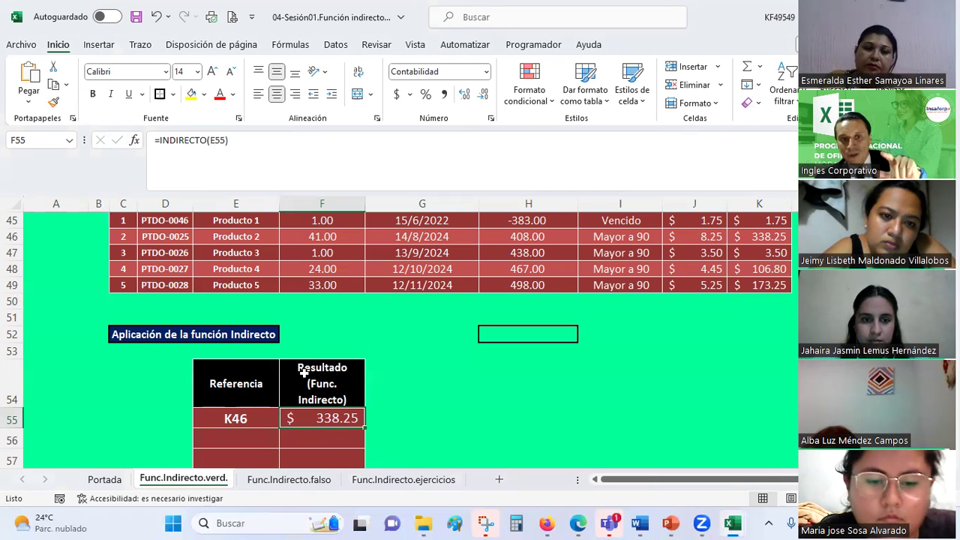
Step: Review the function arguments of the INDIRECTO formula in F55 and close them without changes
left_click(134, 140)
left_click(480, 158)
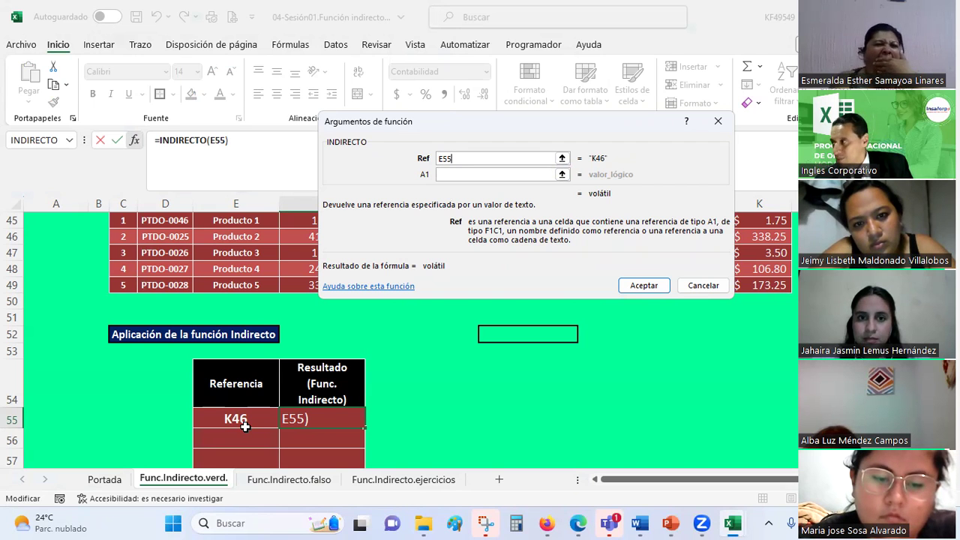
key("Return")
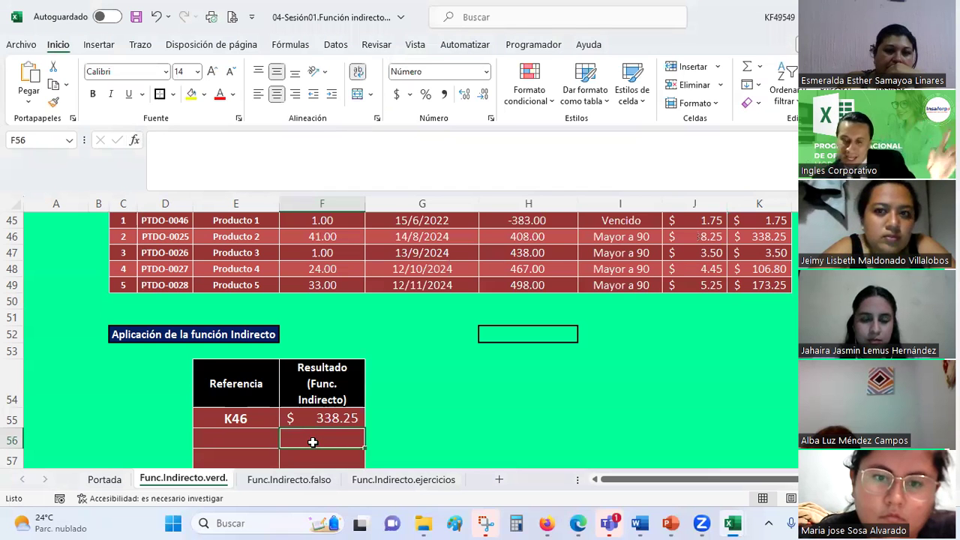
Step: Insert the INDIRECTO function in F56 with the quoted text "K46" as its Ref argument
type("=")
key("Escape")
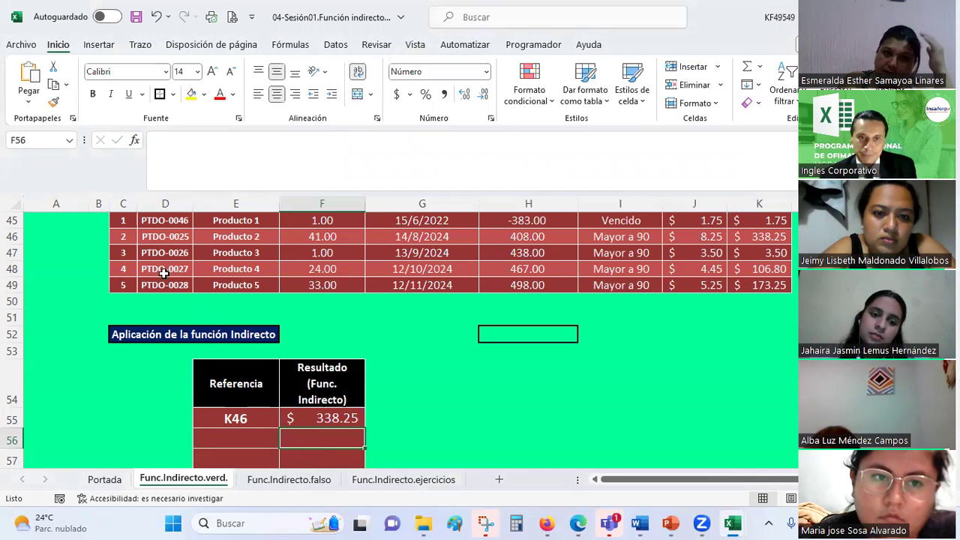
left_click(135, 145)
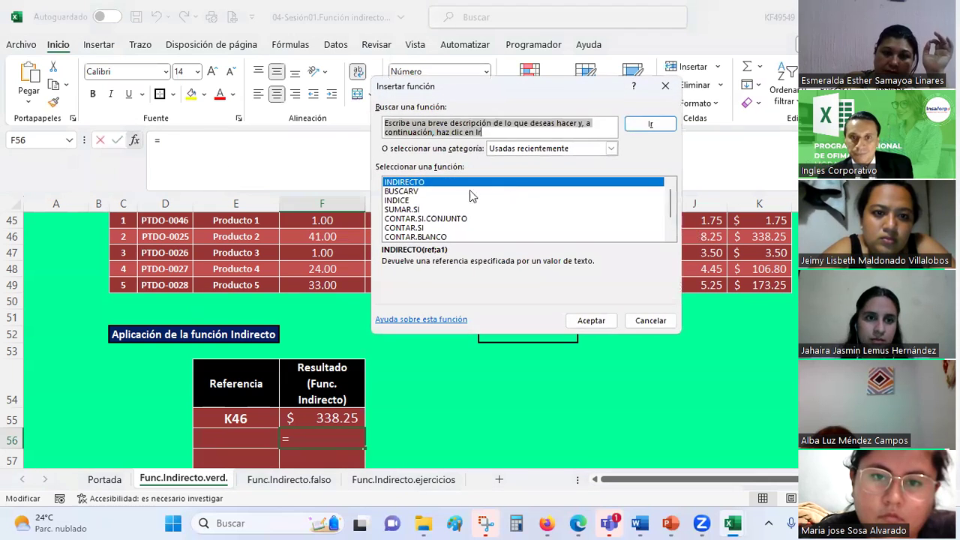
double_click(401, 183)
left_click(446, 173)
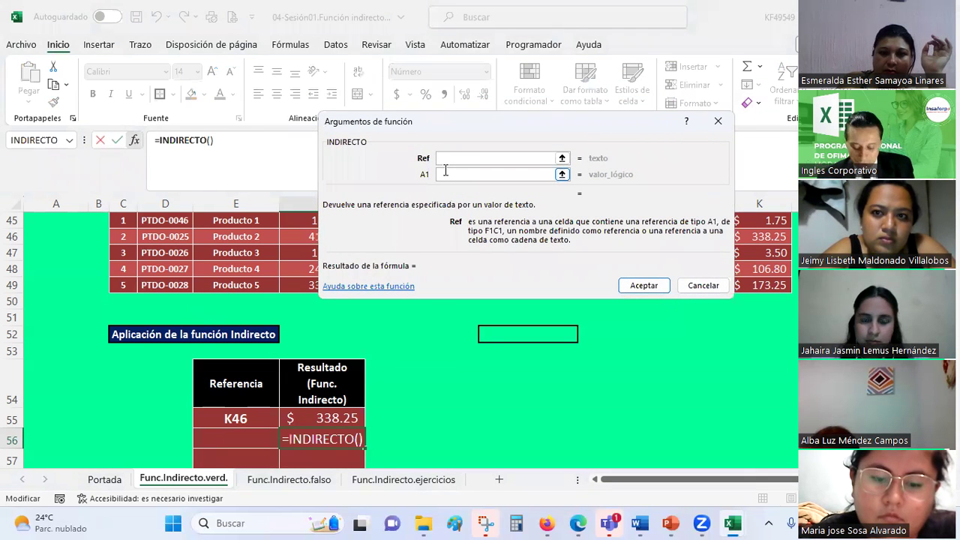
type("\"K46")
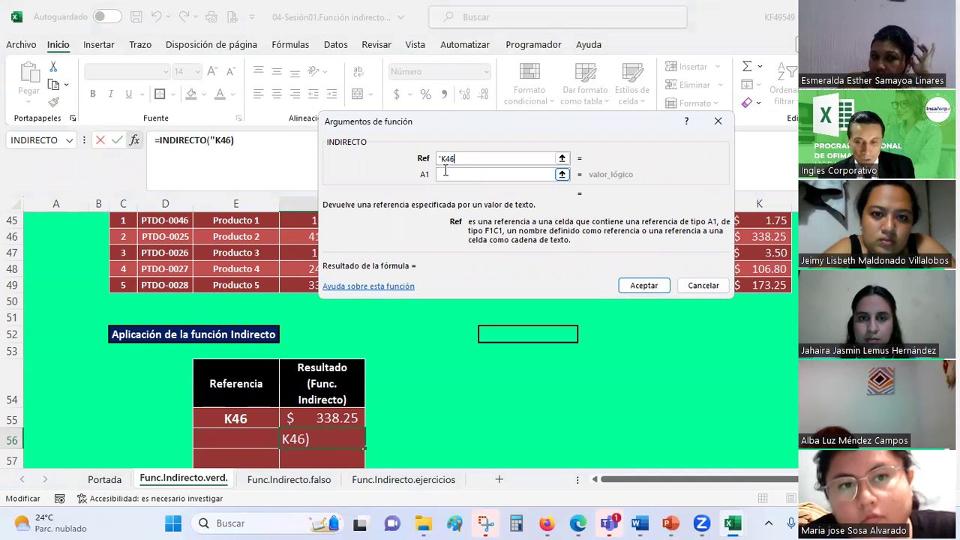
type("\"")
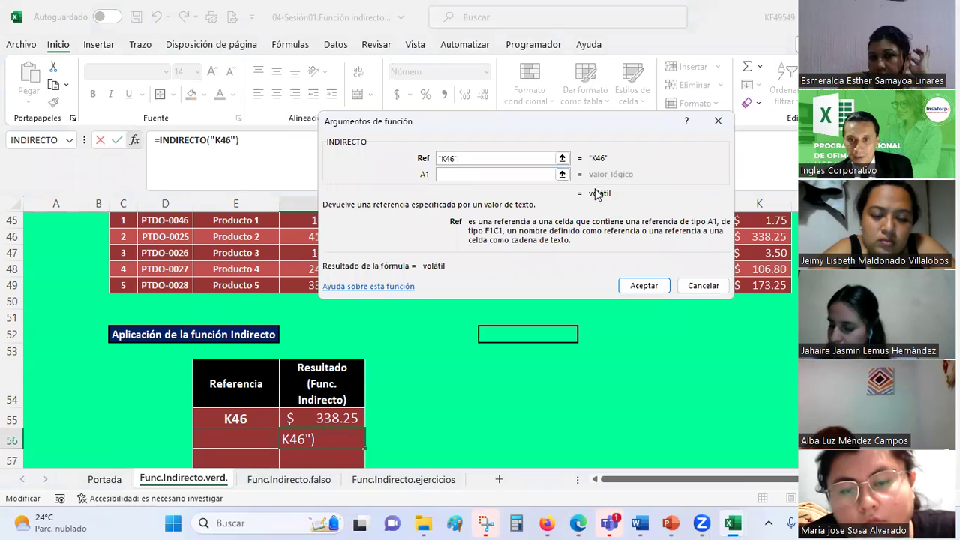
left_click(638, 285)
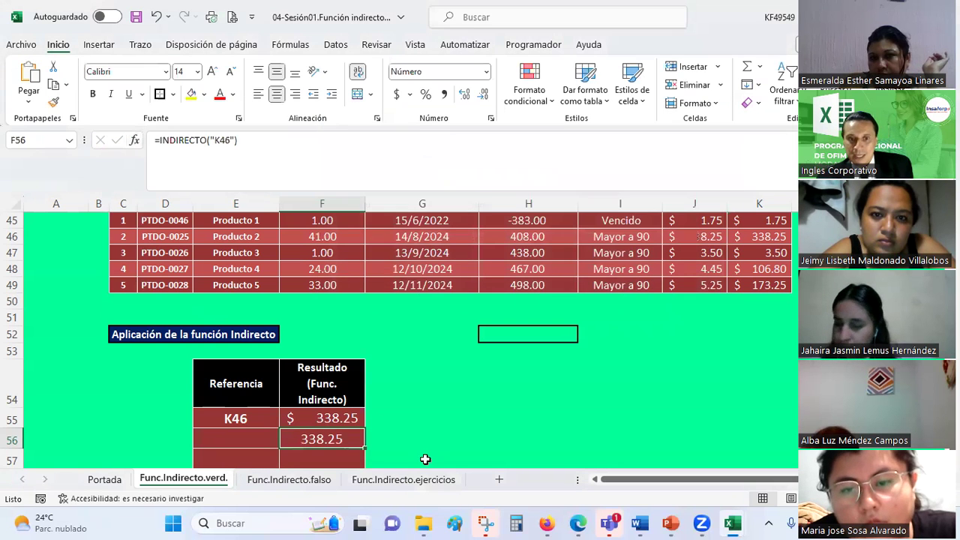
Step: Compare the source amount in K46 with the reference in E55 and the two INDIRECTO formulas in F55 and F56
left_click(746, 238)
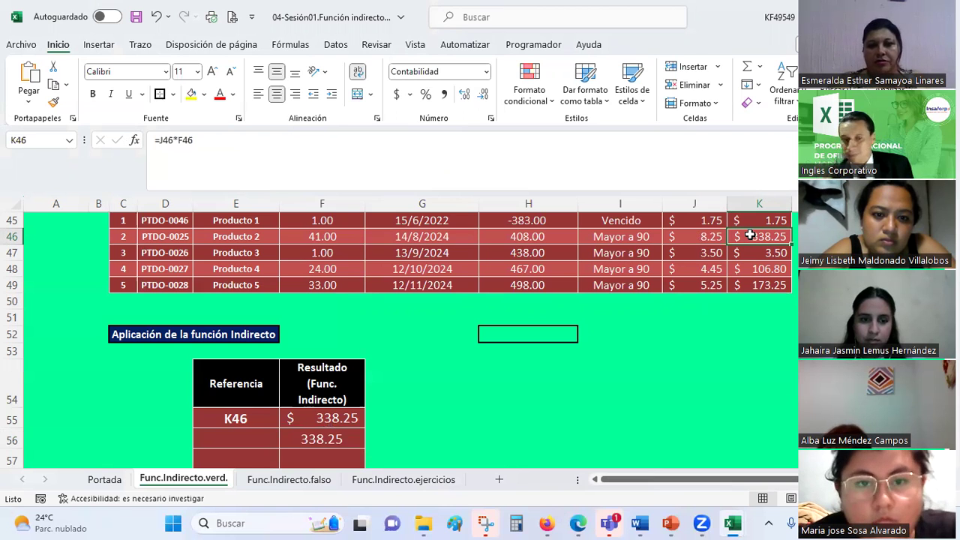
left_click(347, 418)
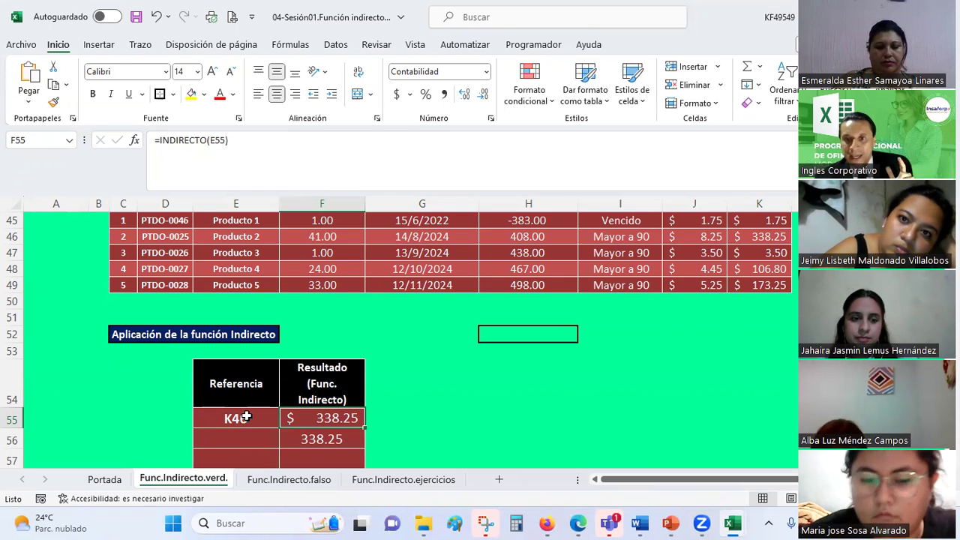
left_click(768, 232)
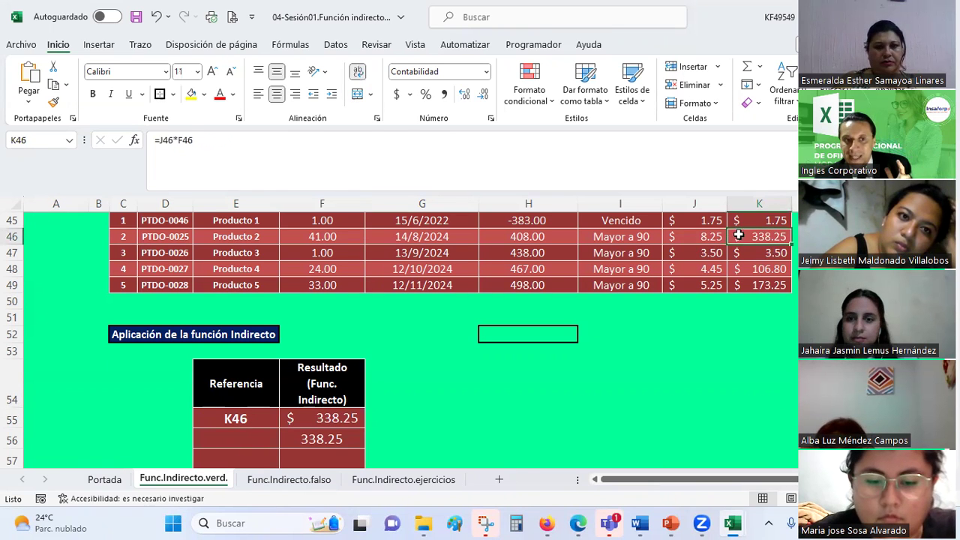
scroll(773, 285, "up", 1)
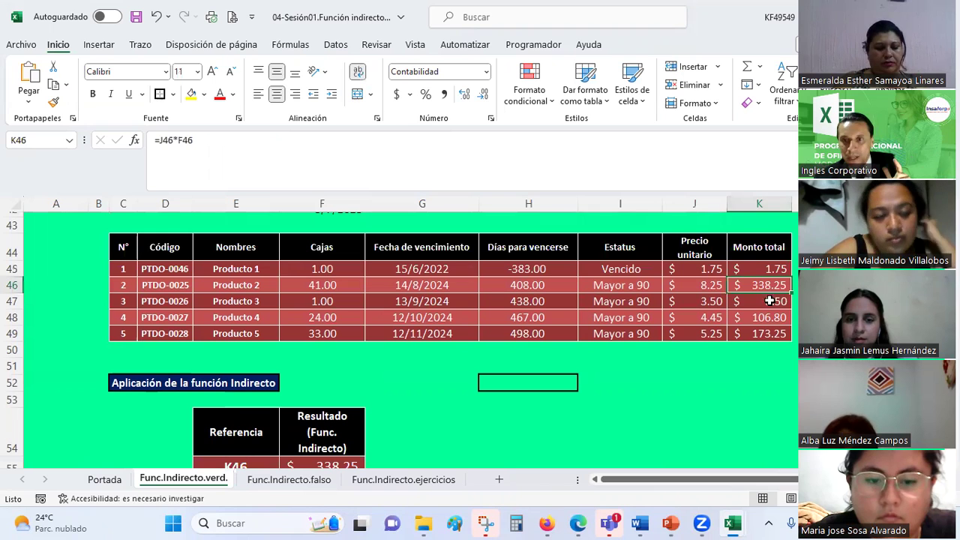
scroll(223, 392, "down", 2)
left_click(243, 368)
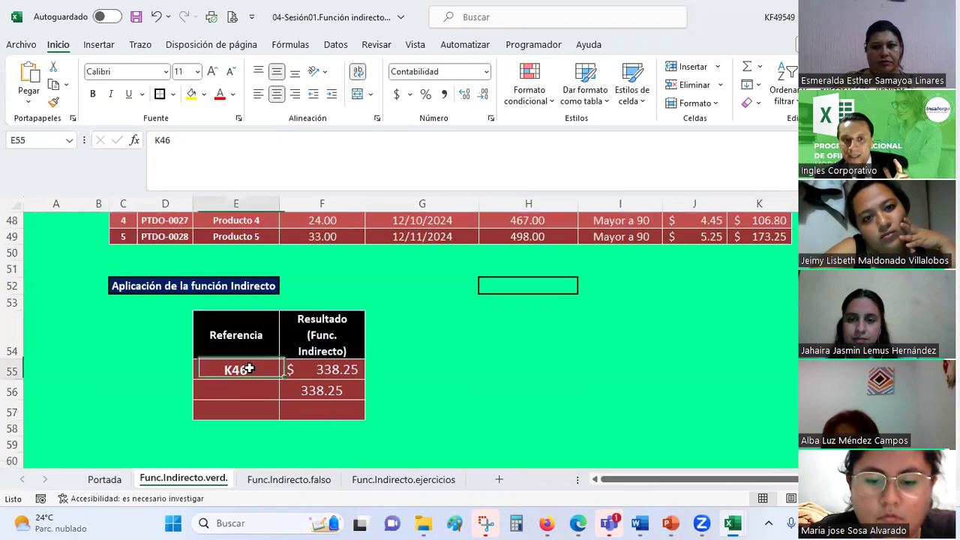
left_click(322, 392)
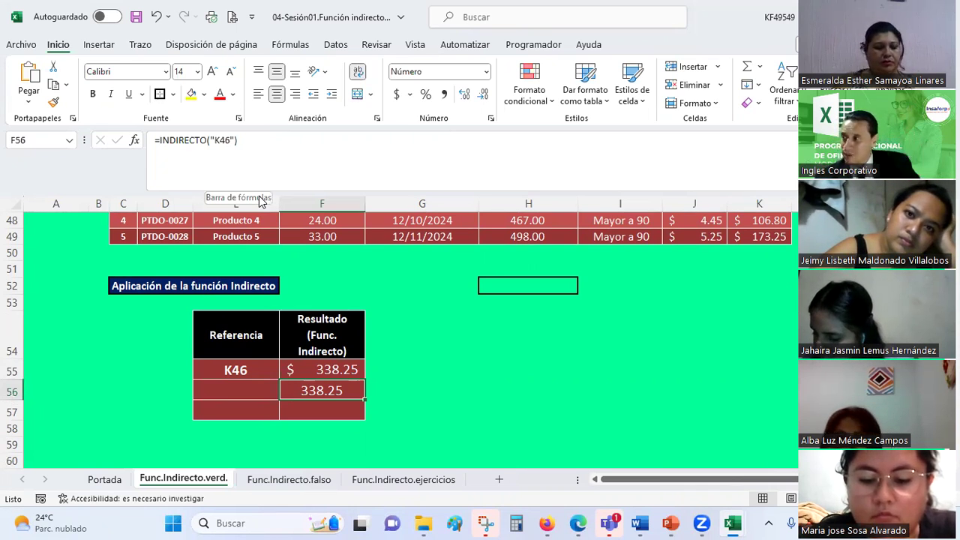
left_click(528, 392)
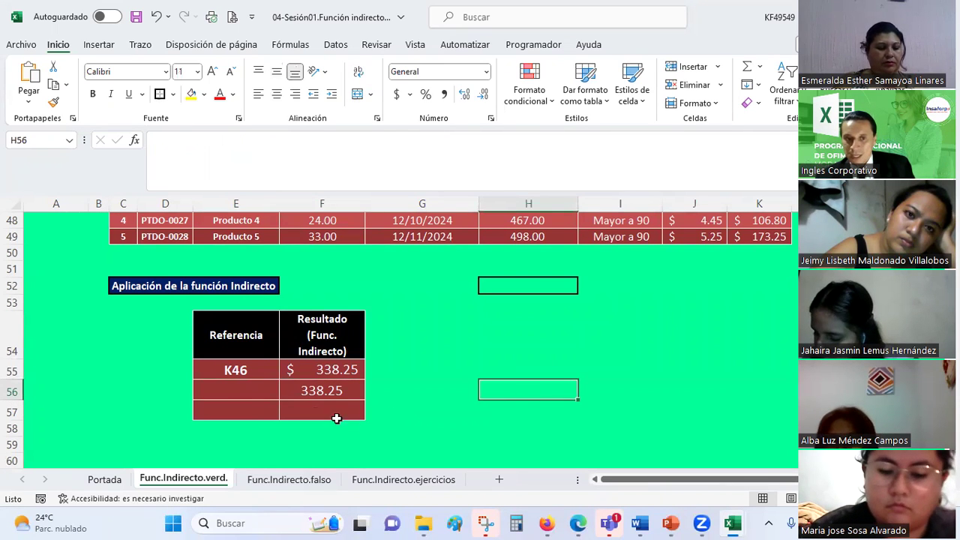
Step: Clear the INDIRECTO formula from result cell F56
left_click(252, 390)
left_click(318, 389)
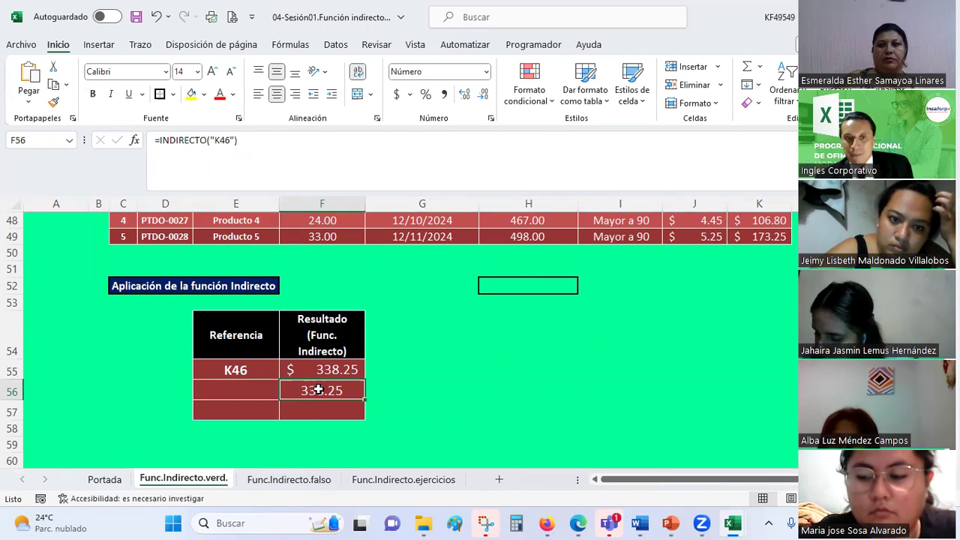
key("Delete")
left_click(322, 369)
left_click(248, 367)
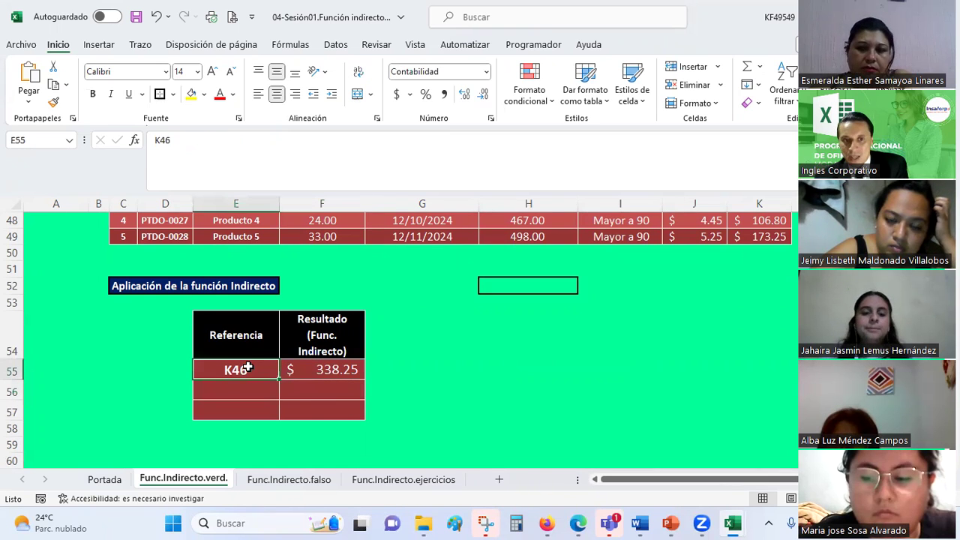
Step: Copy the references H47 and D49 from the example list in D35:D36 and paste them as values into E56:E57
left_click(244, 391)
scroll(242, 383, "up", 4)
scroll(243, 382, "up", 3)
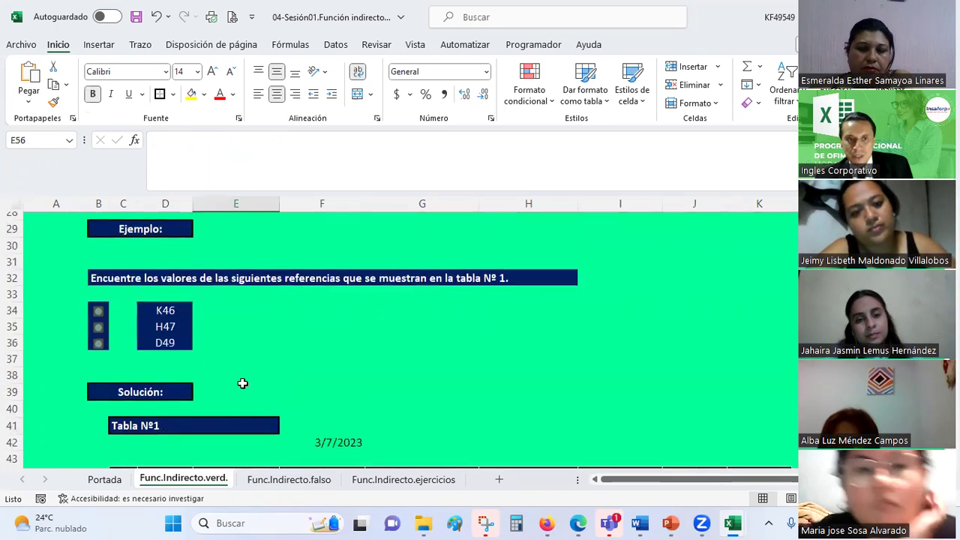
left_click_drag(165, 337, 165, 350)
key("ctrl+c")
scroll(225, 352, "down", 8)
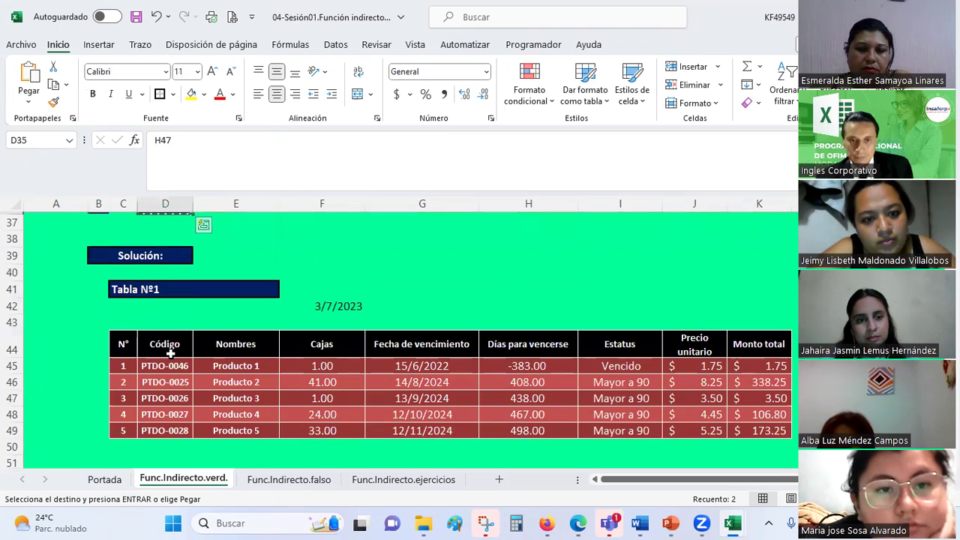
left_click(238, 345)
right_click(237, 346)
left_click(297, 160)
Step: Fill the INDIRECTO formula from F55 down through F57
left_click(332, 322)
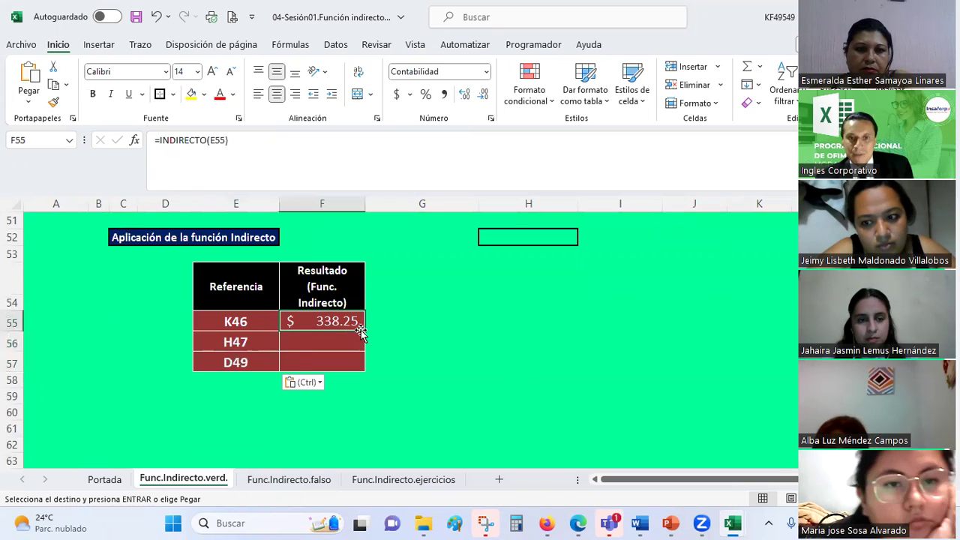
left_click_drag(365, 330, 365, 370)
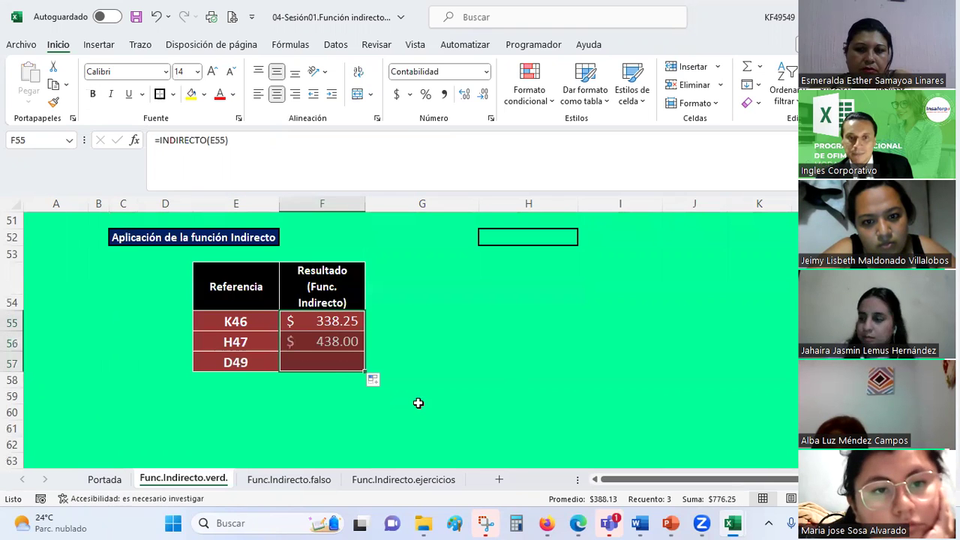
Step: Check the copied INDIRECTO formula in F56 against the references in E56 and E57
left_click(440, 365)
left_click(331, 335)
left_click(270, 343)
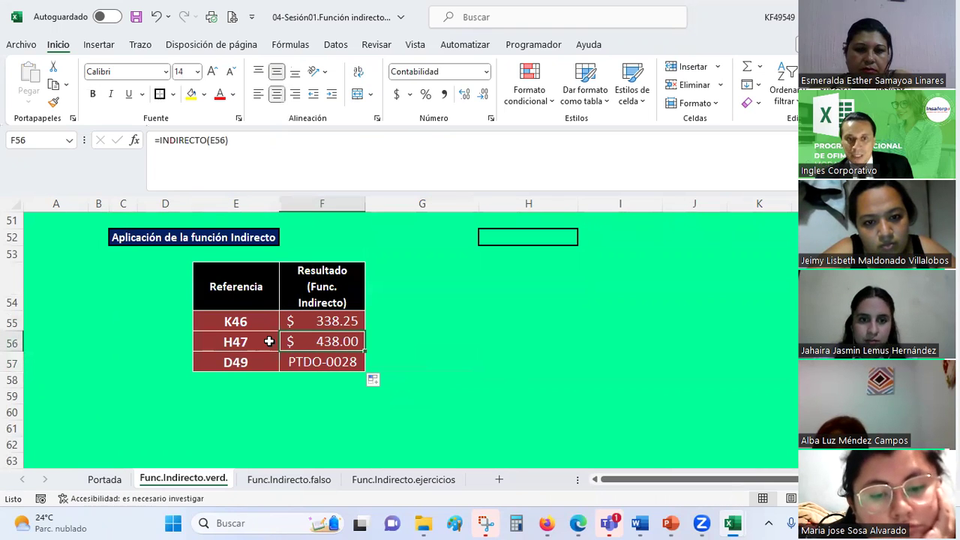
left_click(339, 342)
left_click(248, 367)
Step: Enter the formula =INDIRECTO("K46") in G55, beside the results table
left_click(405, 319)
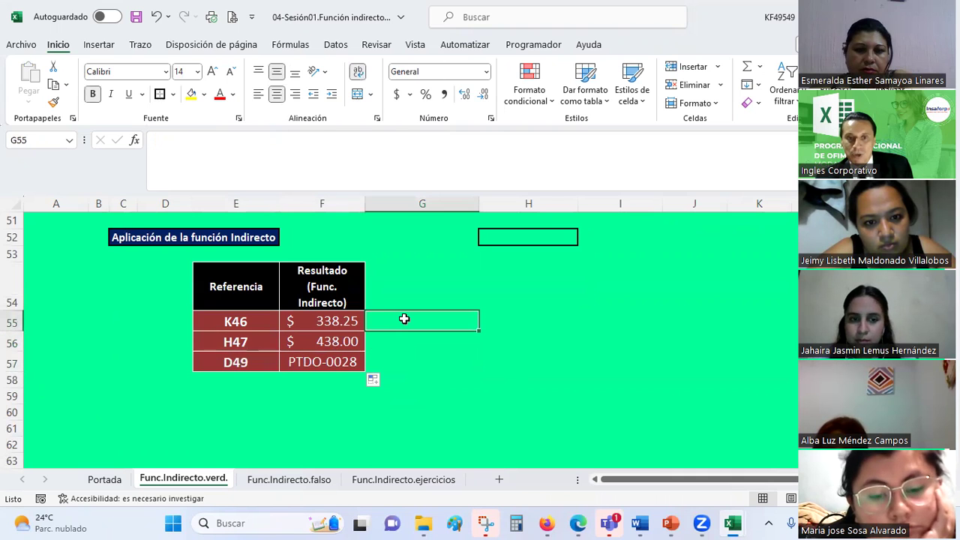
type("=")
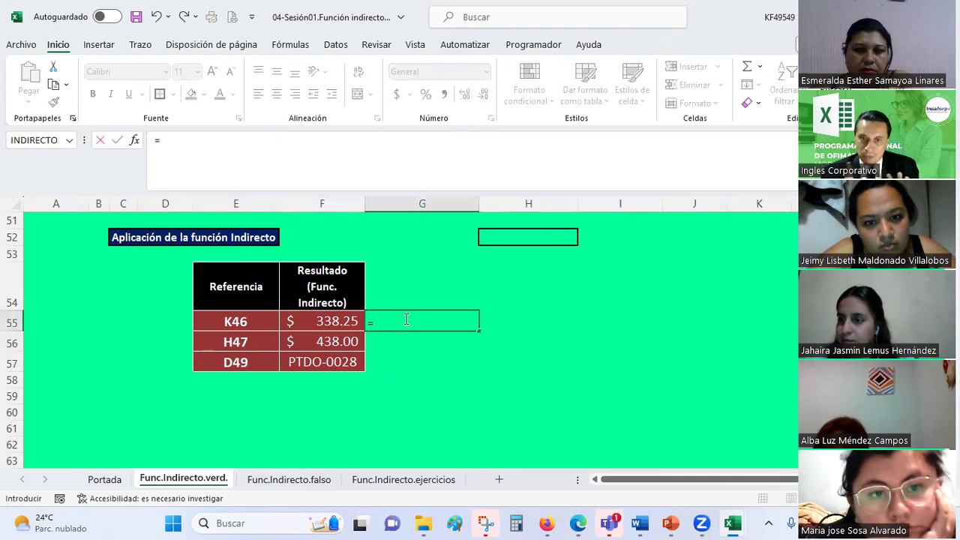
type("INDIRE")
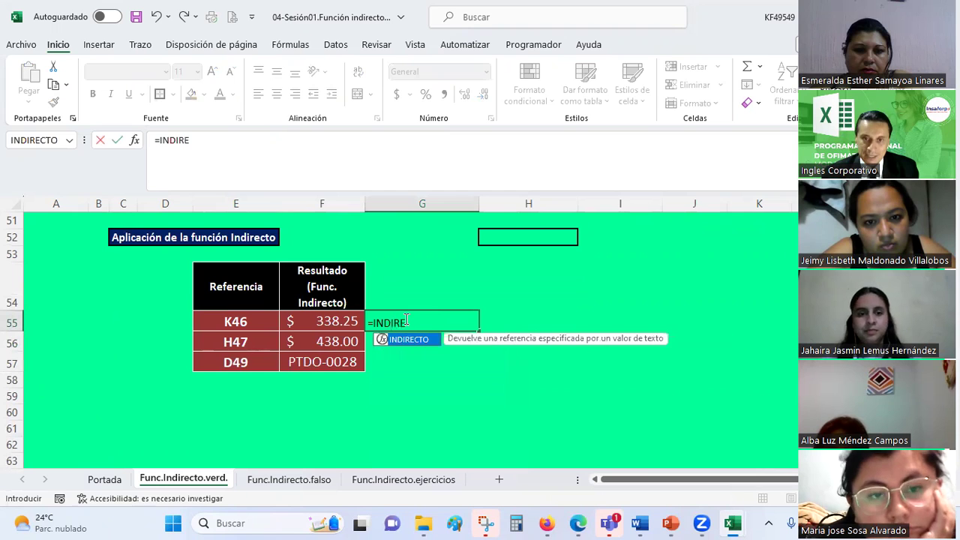
type("CTO(")
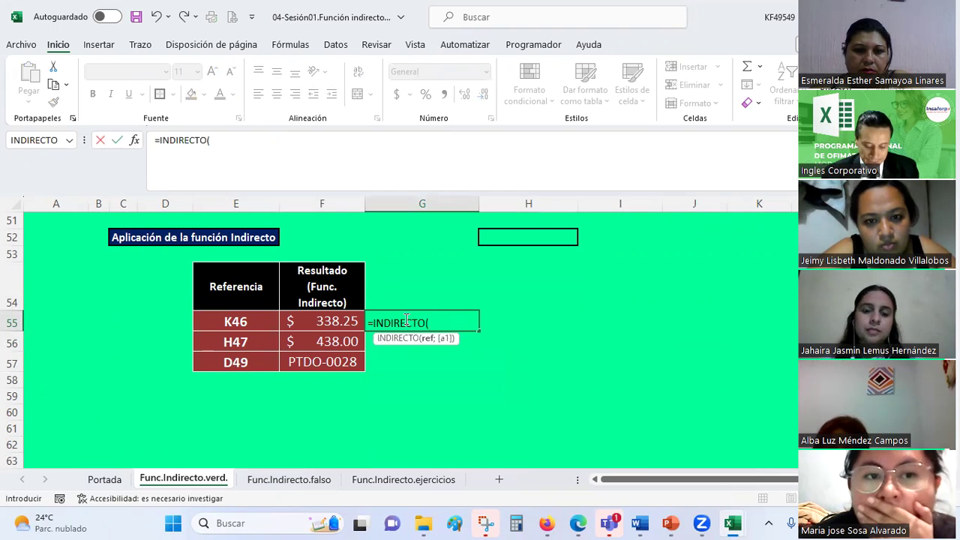
type("\"K46\"")
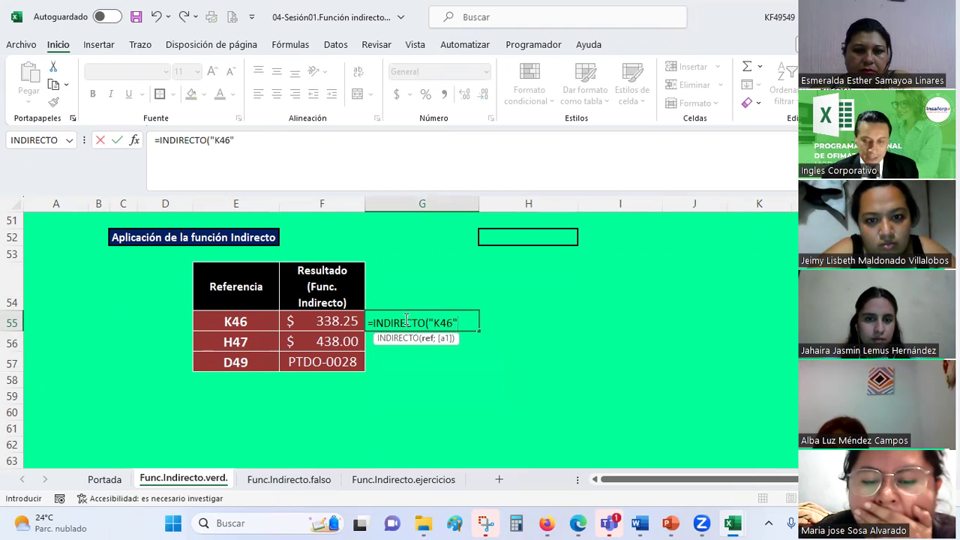
type(")")
key("Return")
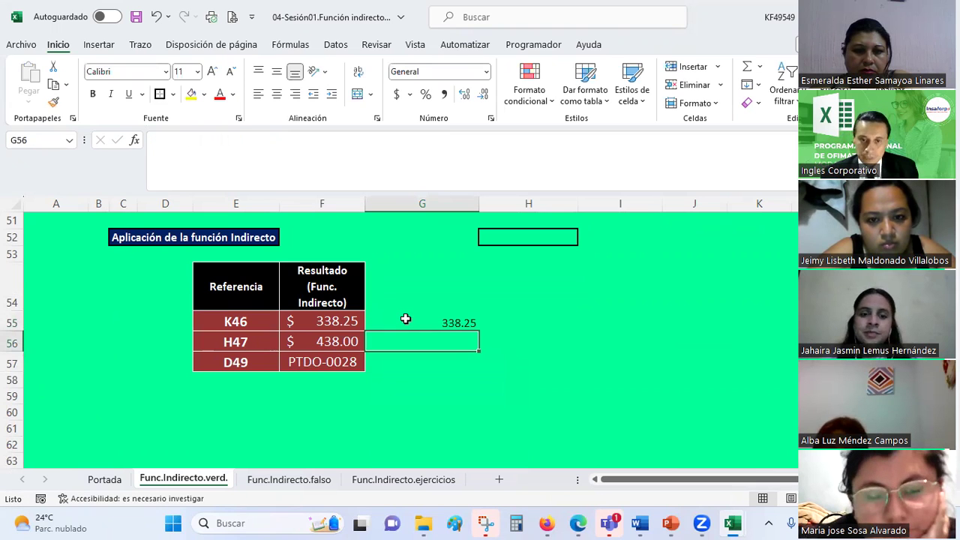
Step: Fill the G55 formula down through G57 and change the quoted reference in G56 to "H47"
left_click(457, 321)
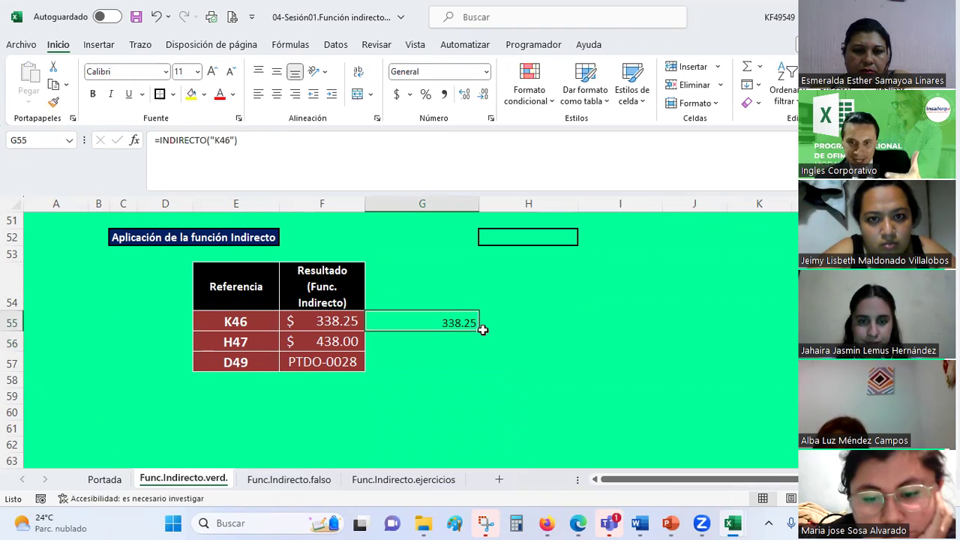
left_click_drag(480, 330, 470, 373)
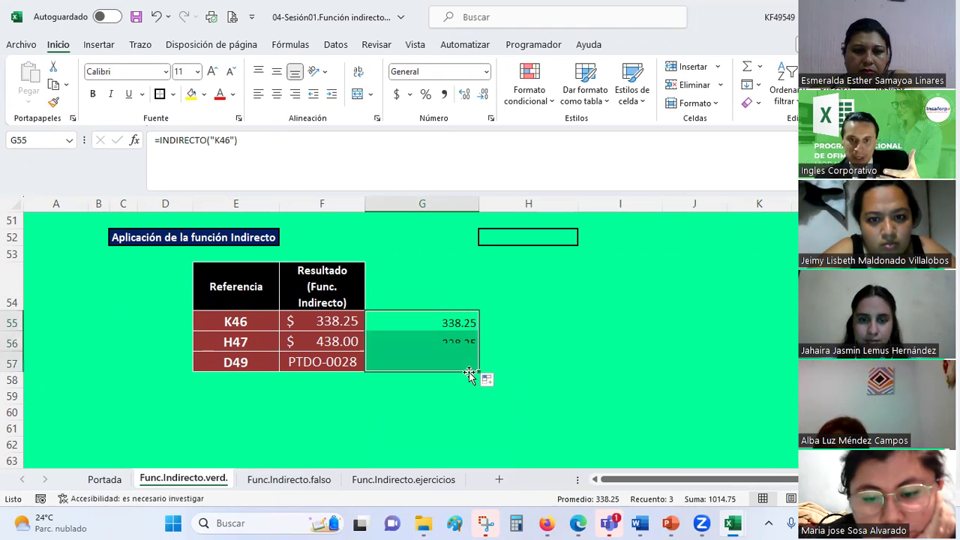
left_click(446, 340)
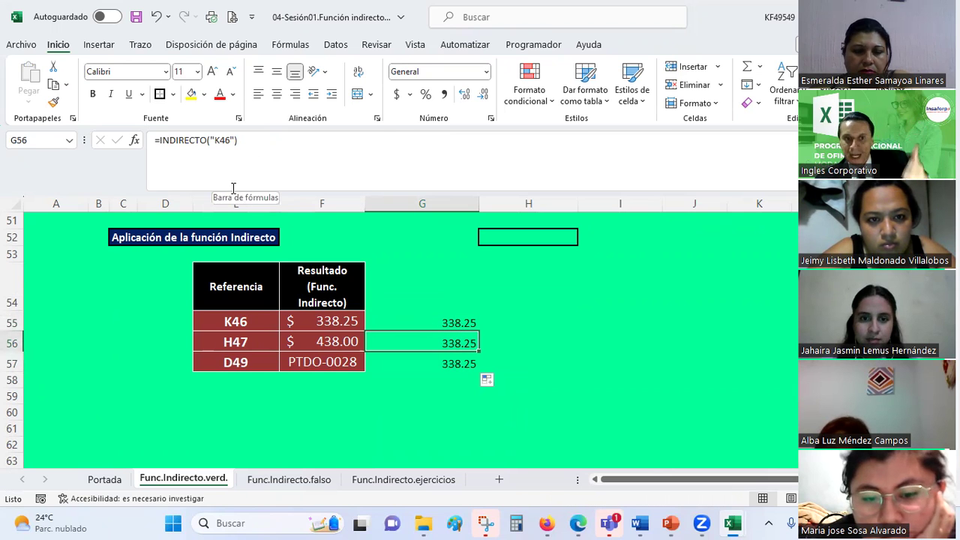
left_click_drag(216, 141, 233, 140)
type("H")
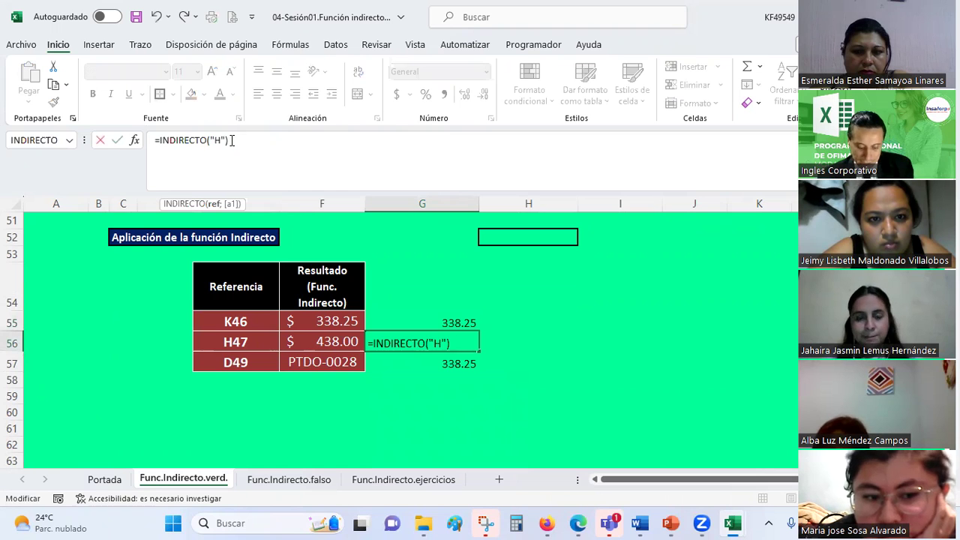
type("47")
key("Return")
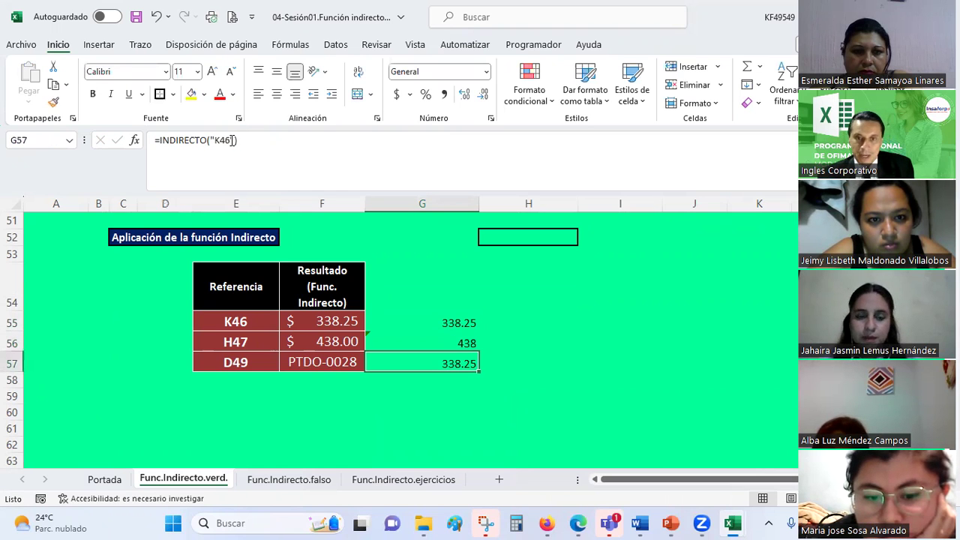
Step: Change the formula in G57 to =INDIRECTO("D49")
left_click(232, 140)
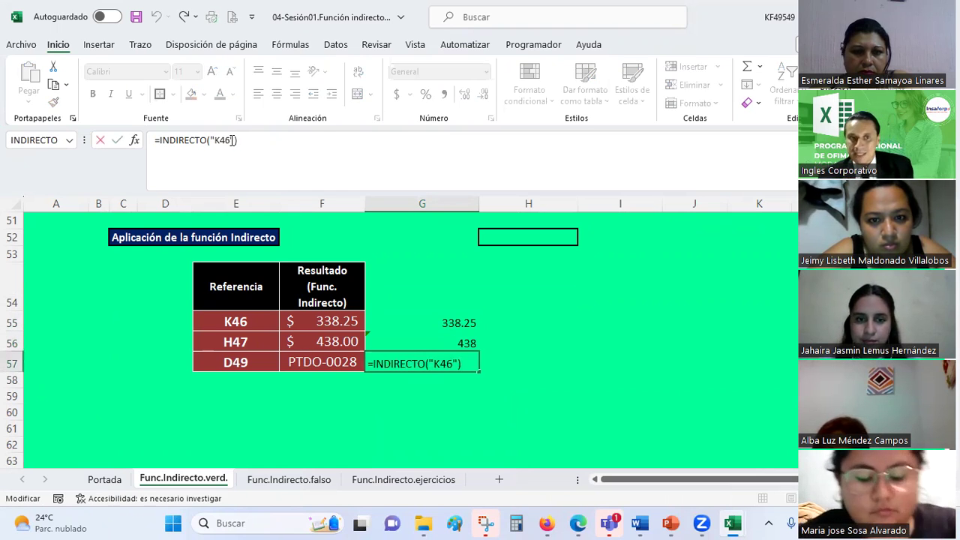
left_click_drag(213, 142, 230, 145)
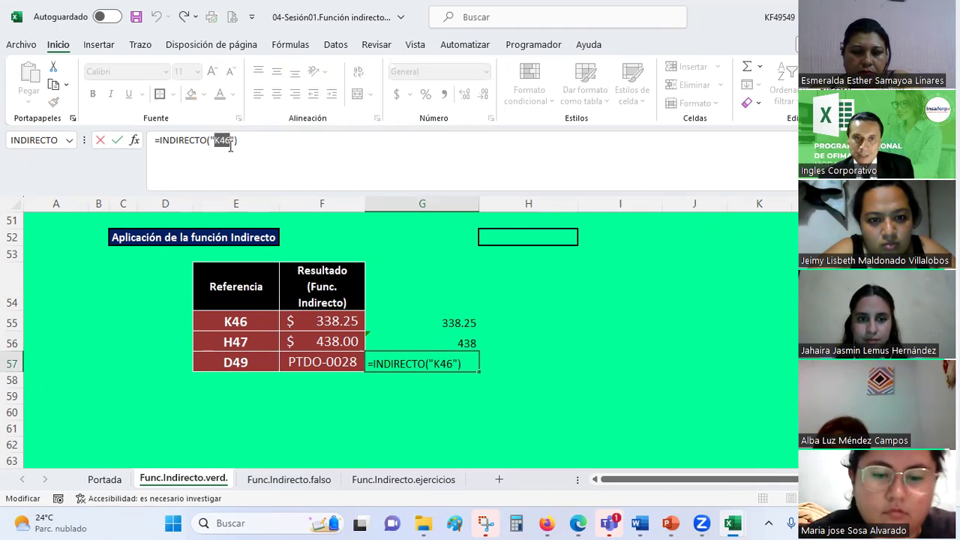
key("BackSpace")
type("D49")
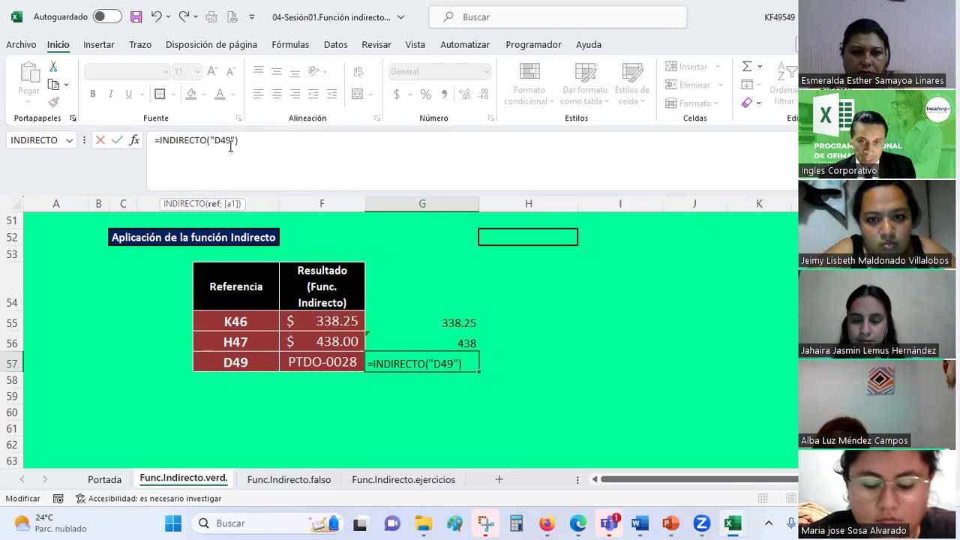
key("Return")
key("Up")
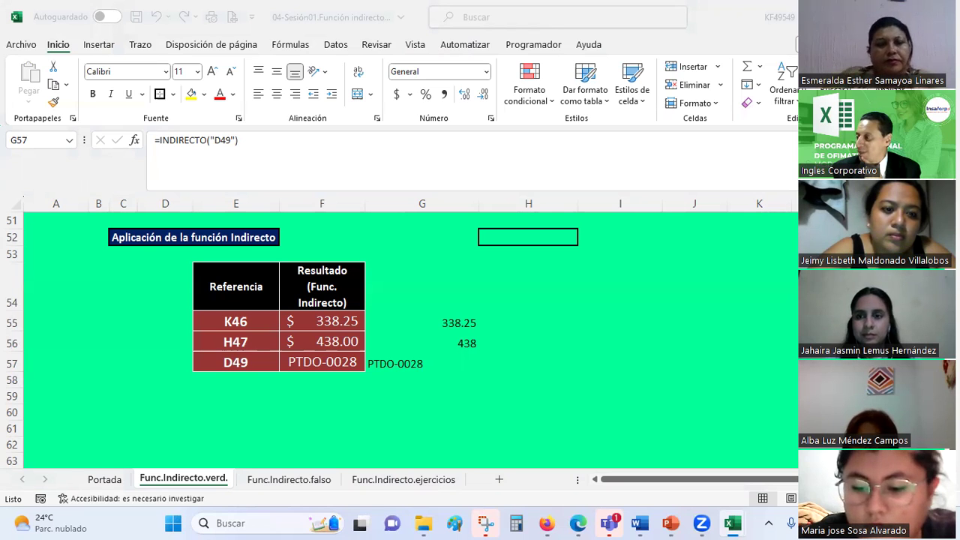
Step: Center the results in G55:G57 horizontally and vertically within their cells
left_click_drag(434, 325, 429, 364)
left_click(277, 94)
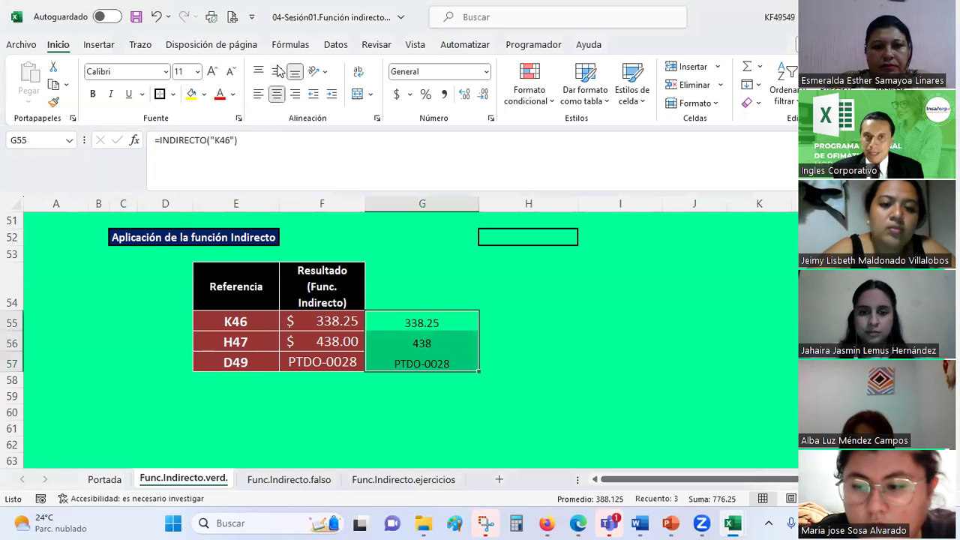
left_click(655, 321)
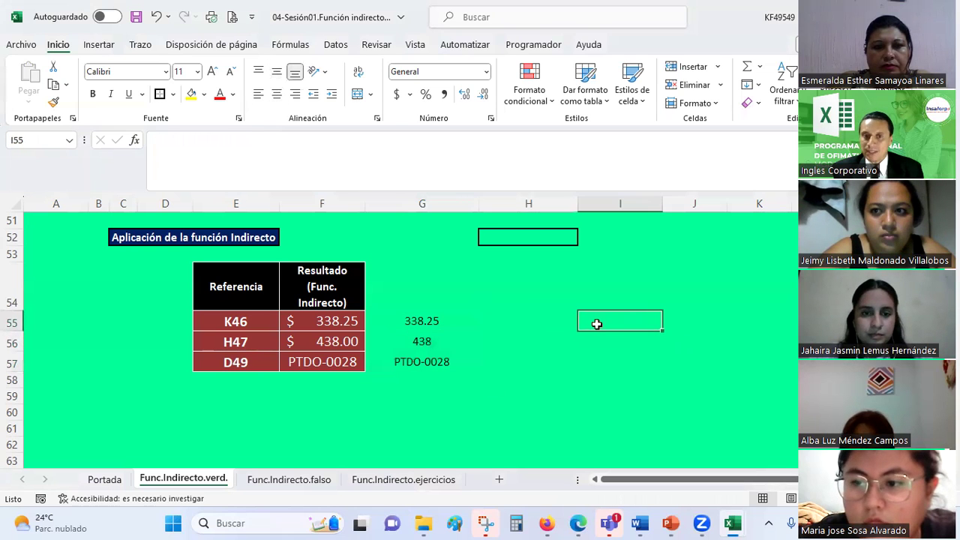
Step: Compare the references in E55 and E56 with the INDIRECTO formulas in F55 and G55:G57
left_click(235, 321)
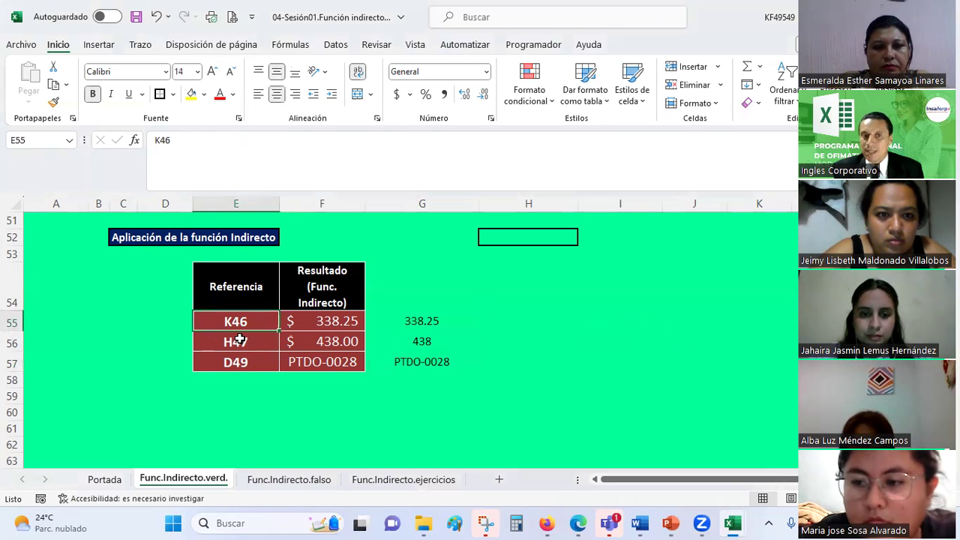
left_click(238, 340)
left_click(269, 398)
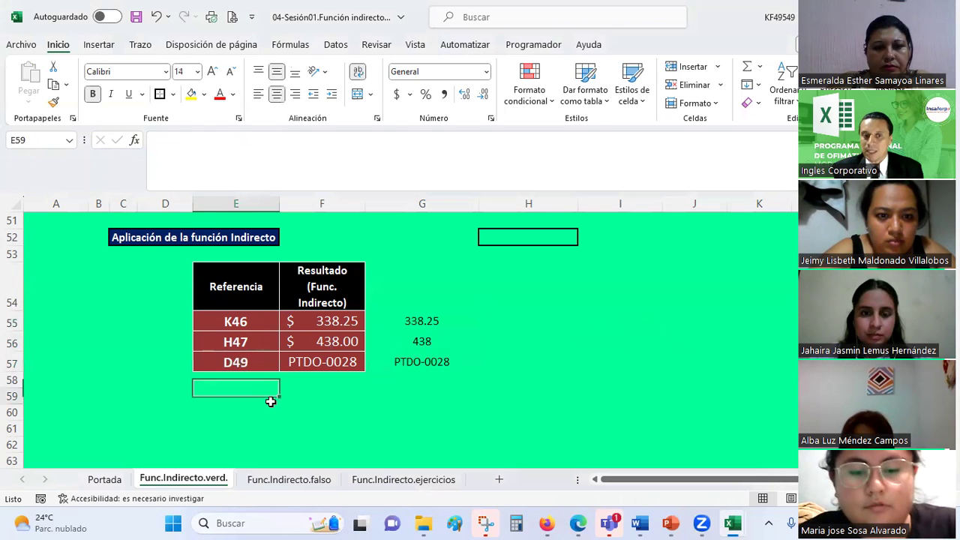
left_click(327, 323)
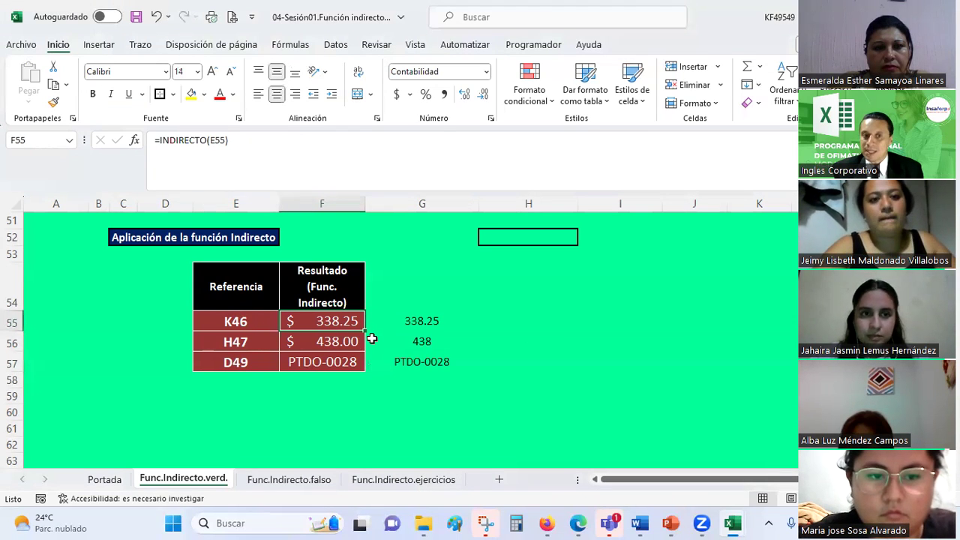
left_click_drag(404, 321, 403, 365)
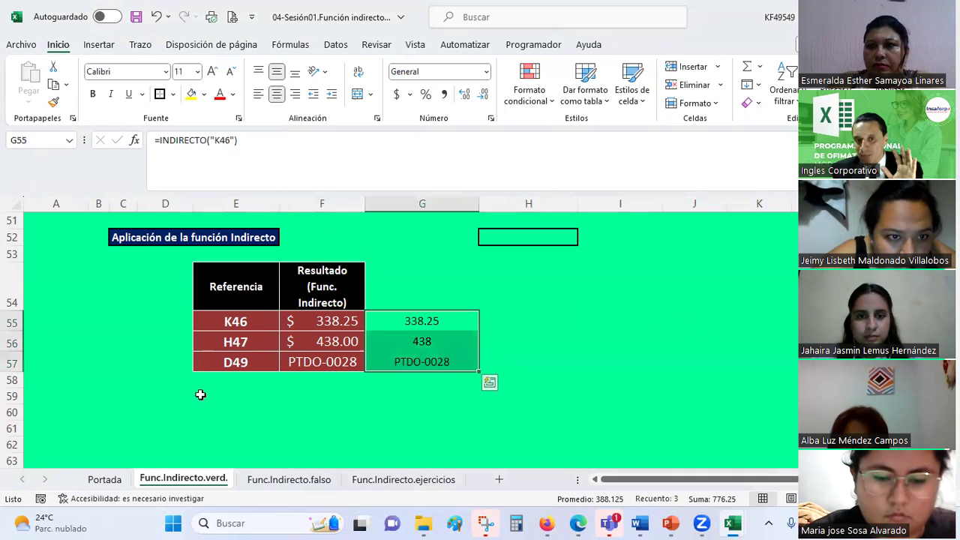
left_click(457, 449)
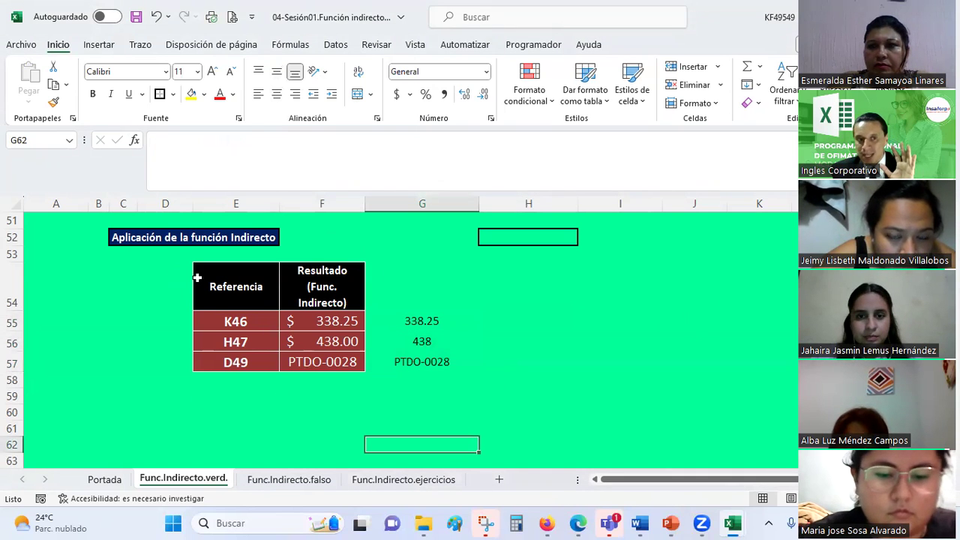
Step: Copy the range E54:G57, switch to Microsoft Edge and paste it there
left_click_drag(208, 276, 411, 363)
key("ctrl+c")
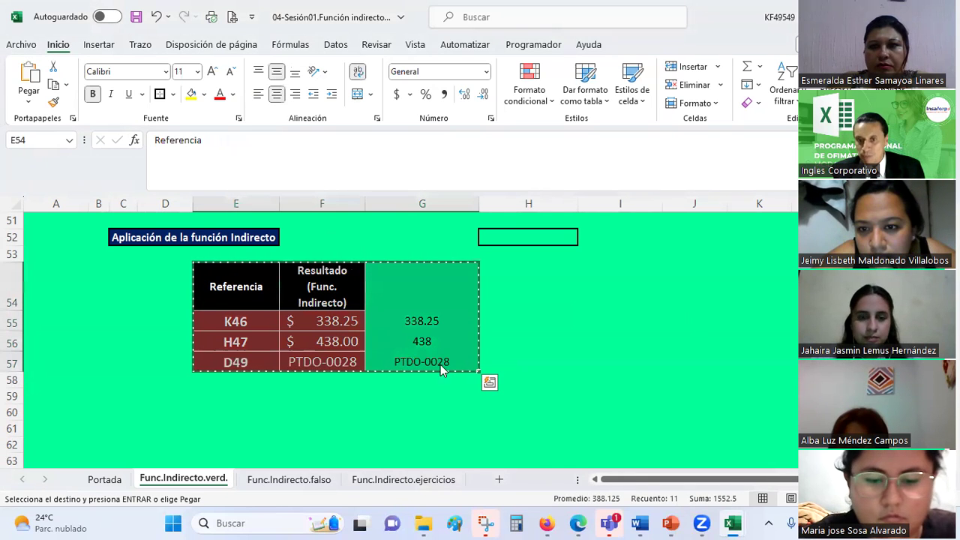
left_click(580, 523)
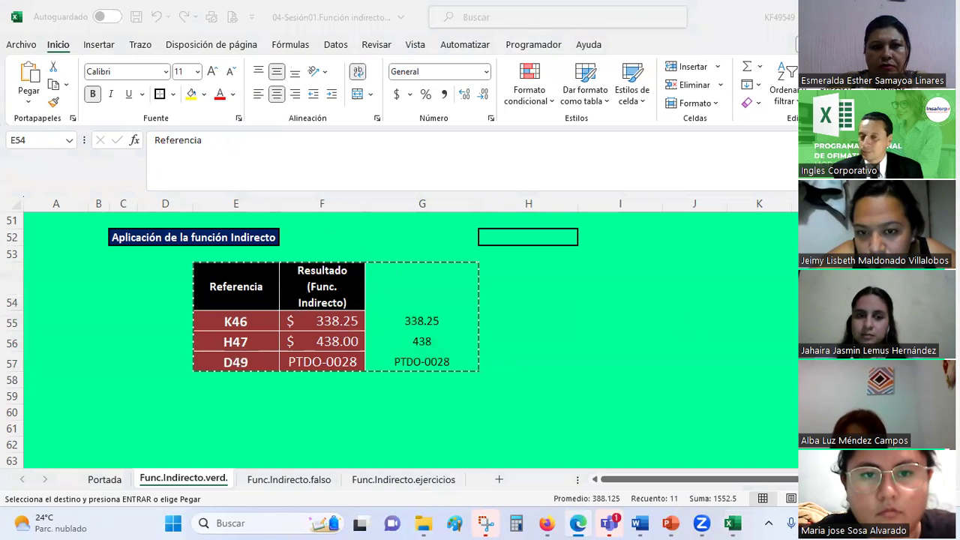
key("ctrl+v")
left_click(562, 334)
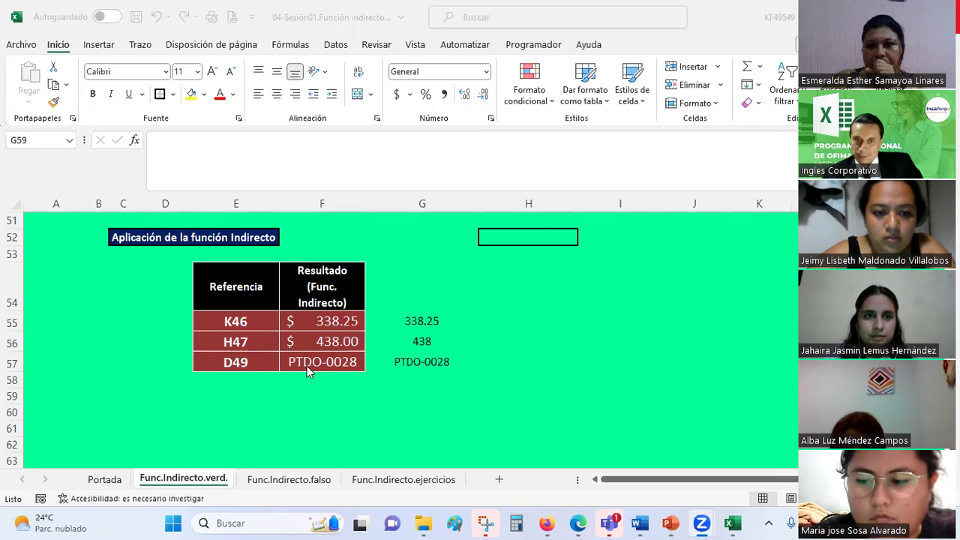
Step: Review the formulas in F55:F57 and G55:G56 and the references they use in E55:E57
left_click(330, 321)
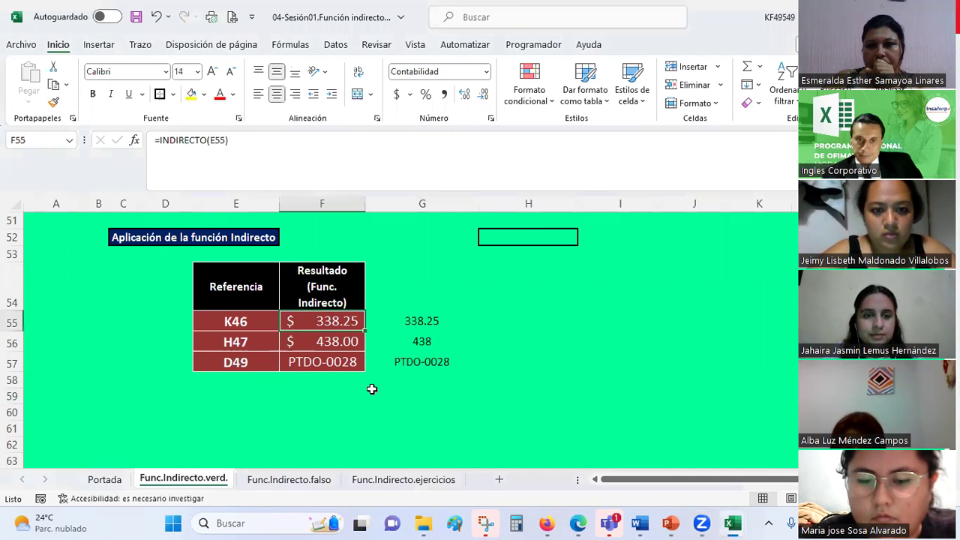
left_click(421, 323)
left_click(408, 342)
left_click(377, 364)
left_click(330, 363)
left_click(320, 340)
left_click(313, 316)
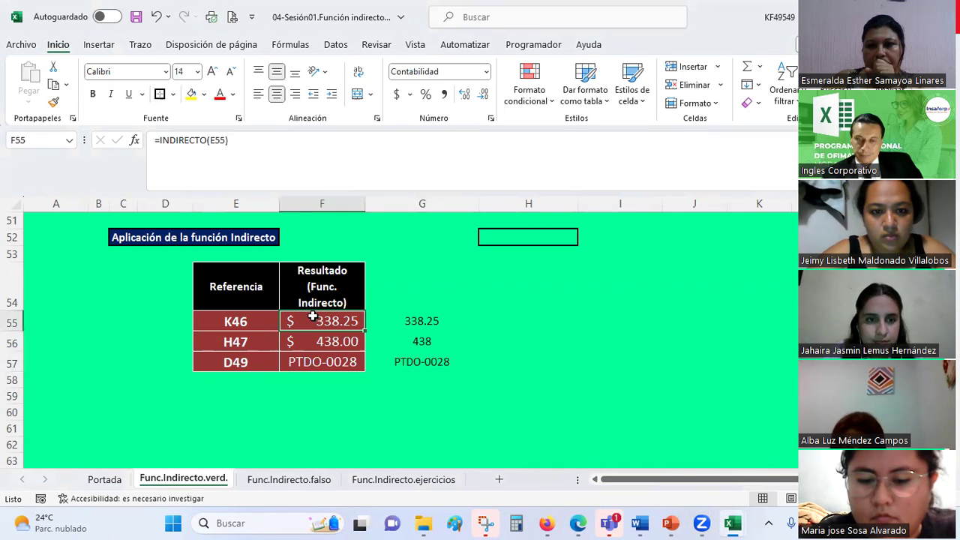
left_click(551, 383)
left_click(236, 362)
left_click(237, 341)
left_click(235, 321)
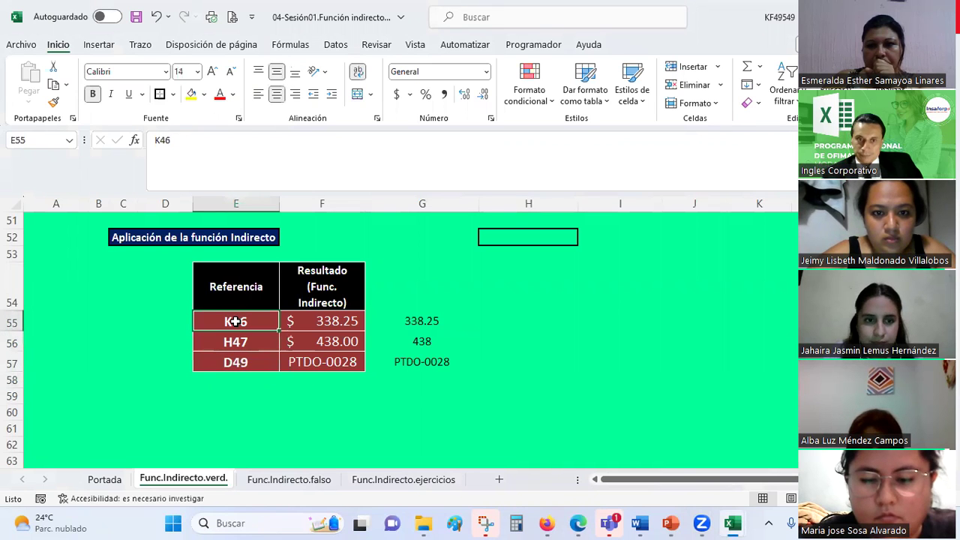
Step: Compare the cell-based formula in F55 with the quoted-reference formula in G55 and check the source data in Tabla Nº1
left_click(350, 317)
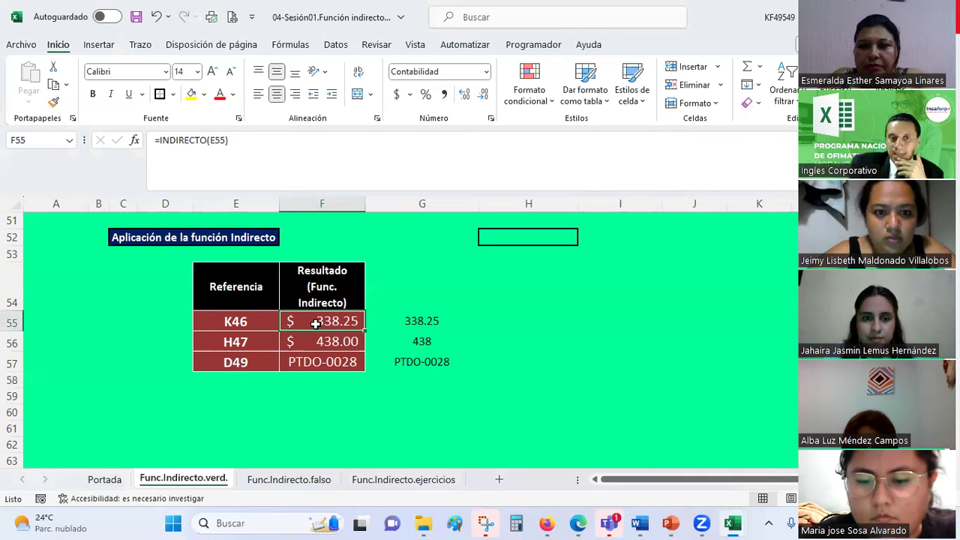
left_click(341, 416)
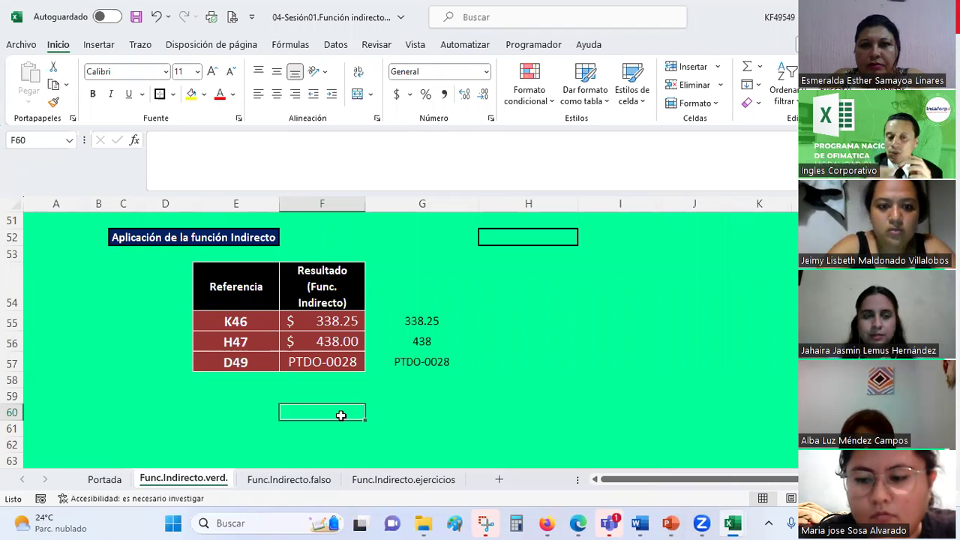
left_click(340, 321)
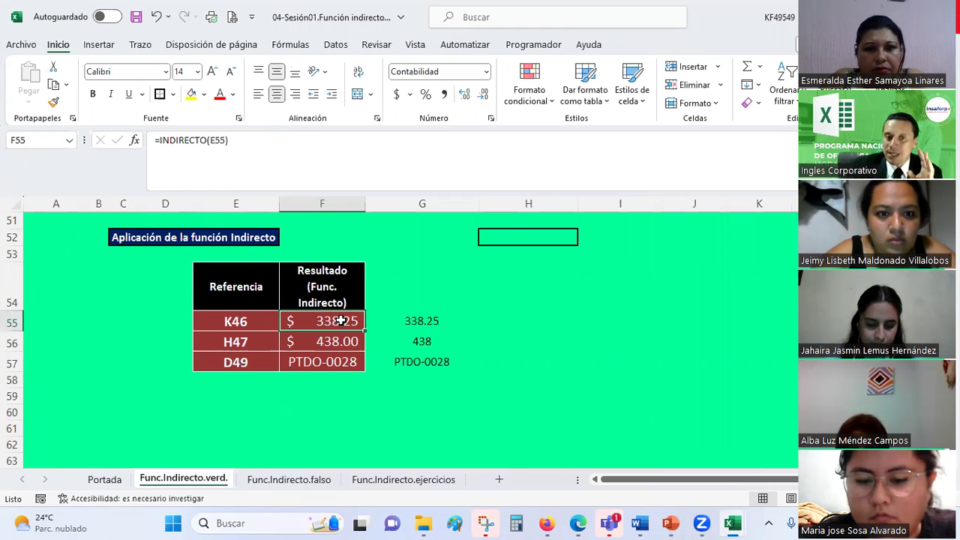
left_click(426, 315)
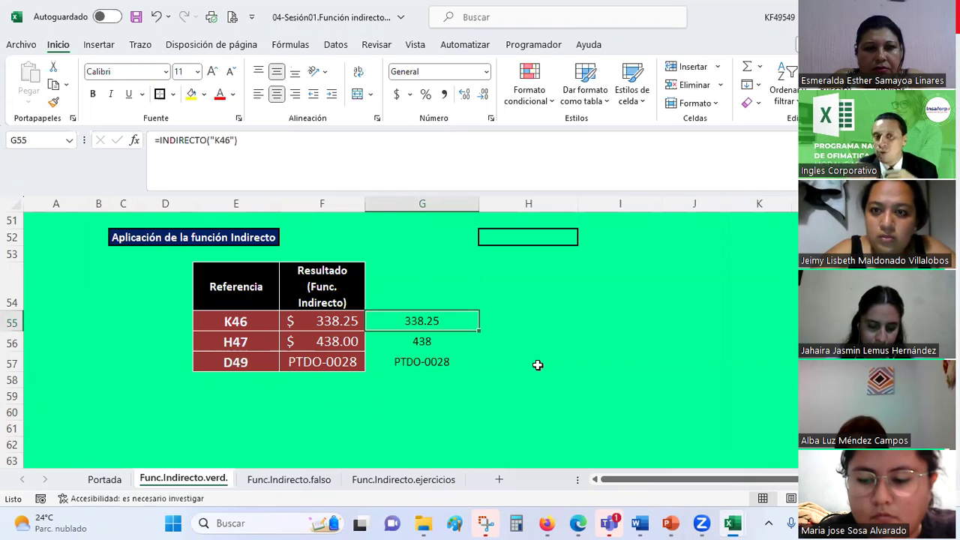
scroll(538, 366, "up", 4)
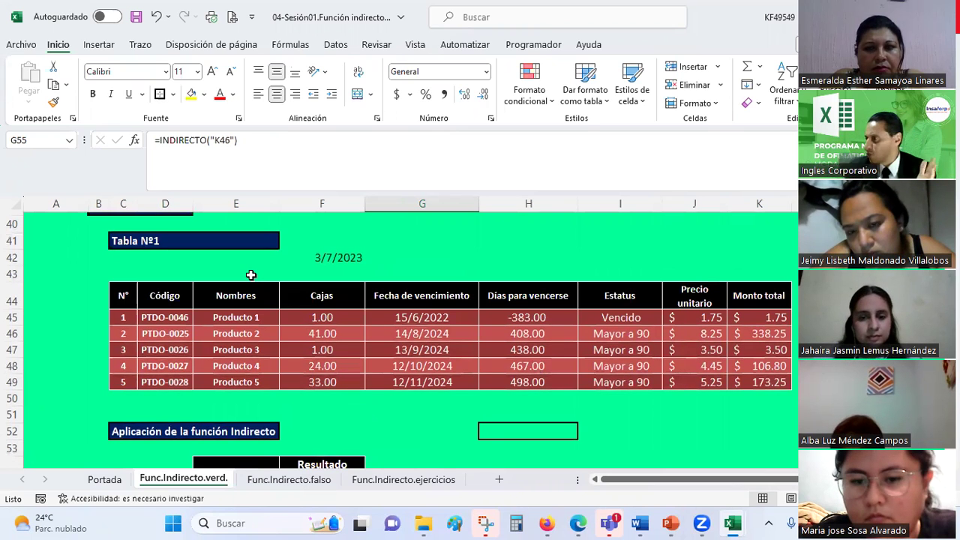
scroll(185, 263, "down", 4)
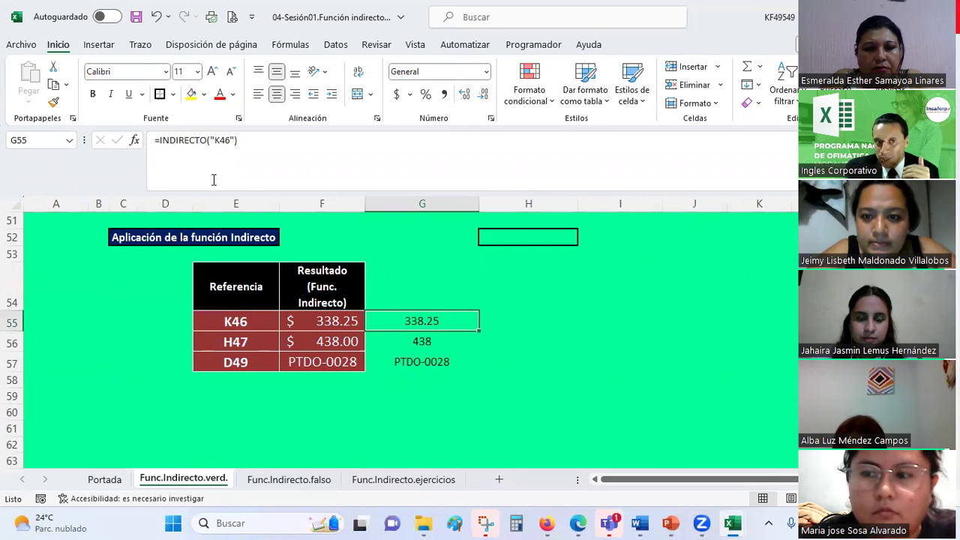
Step: Check the INDIRECTO formula in F55 and the reference text it uses in E55
left_click(319, 321)
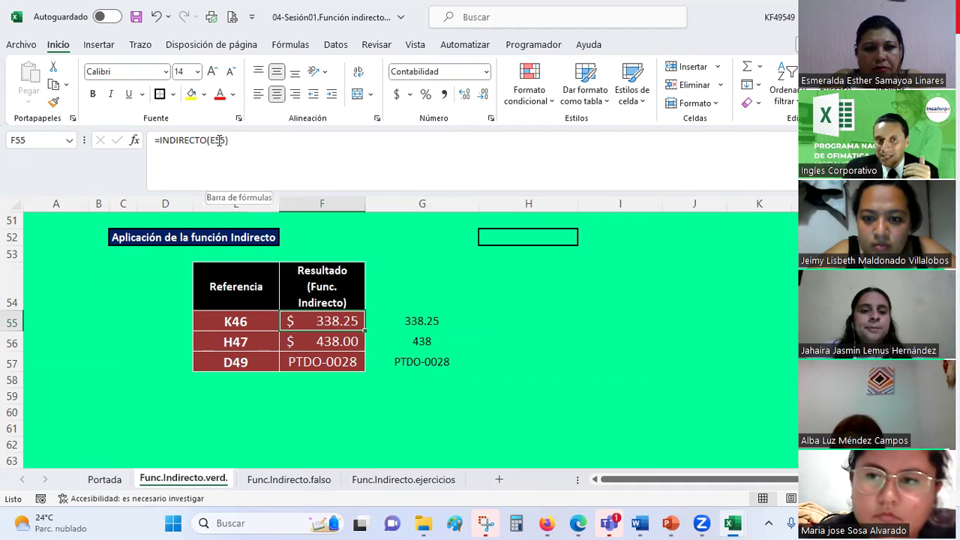
left_click(244, 320)
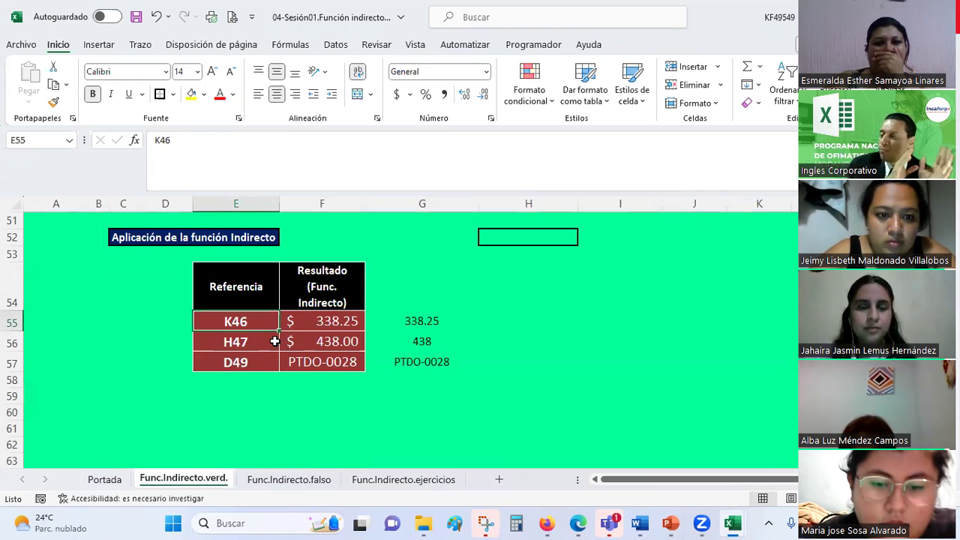
Step: Go to the Func.Indirecto.falso sheet and examine Tabla Nº1 and the column labels in row 38
left_click(300, 482)
scroll(311, 365, "up", 2)
scroll(311, 365, "down", 2)
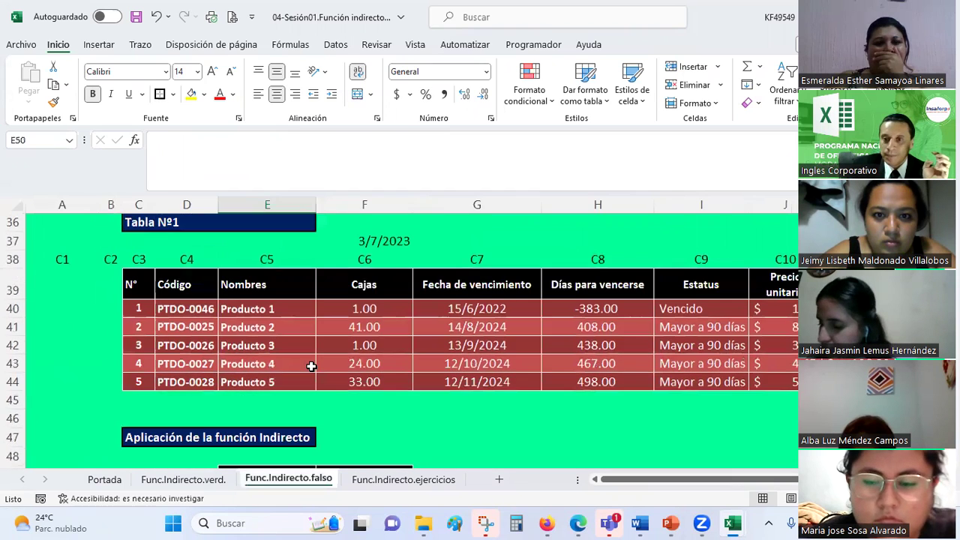
scroll(310, 365, "down", 4)
scroll(311, 364, "up", 4)
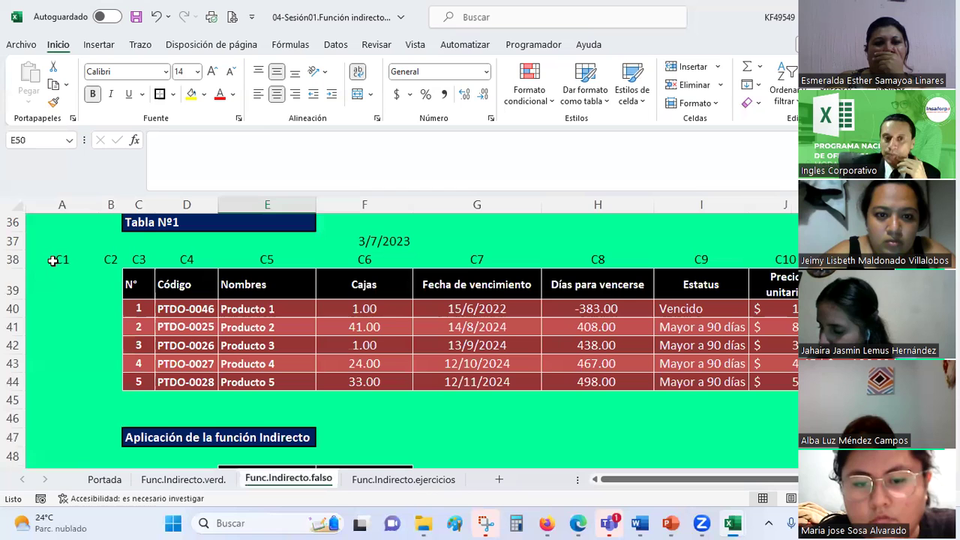
left_click_drag(53, 260, 780, 260)
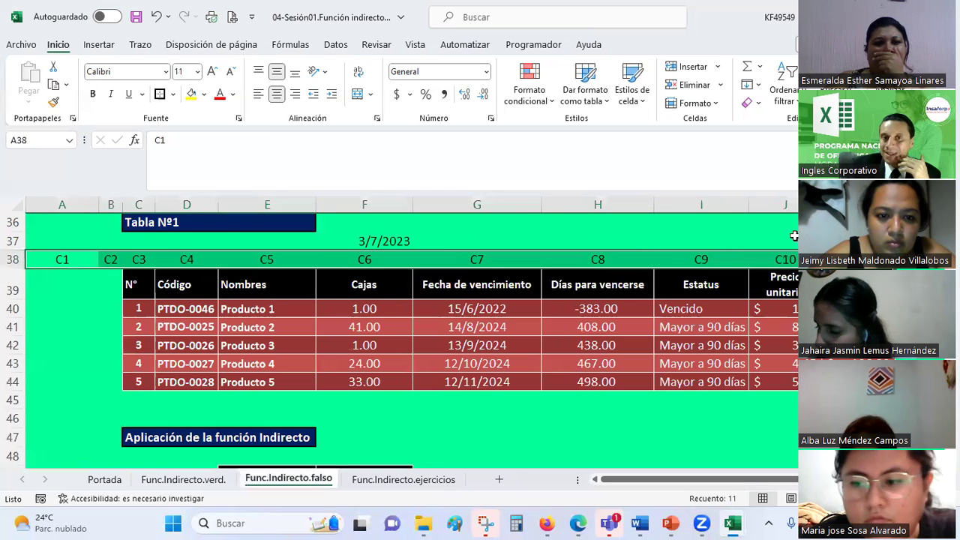
left_click(473, 346)
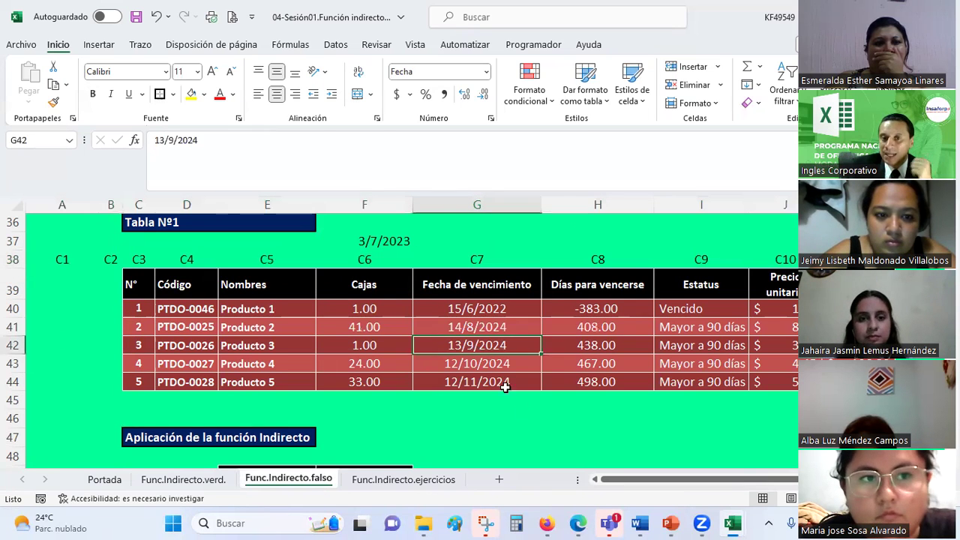
left_click(528, 407)
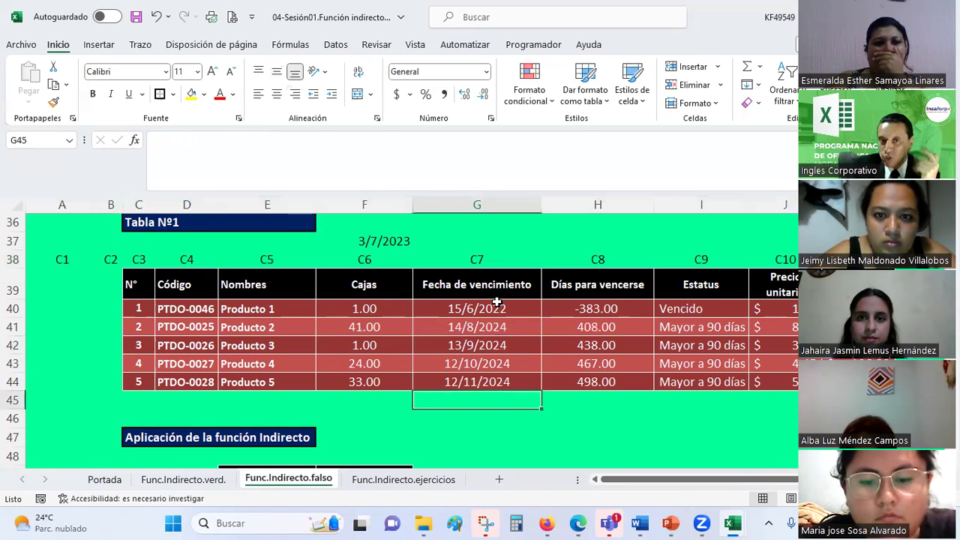
Step: View the data validation settings for G45, close them without changes, and show the validation options for G42
left_click(336, 45)
left_click(665, 103)
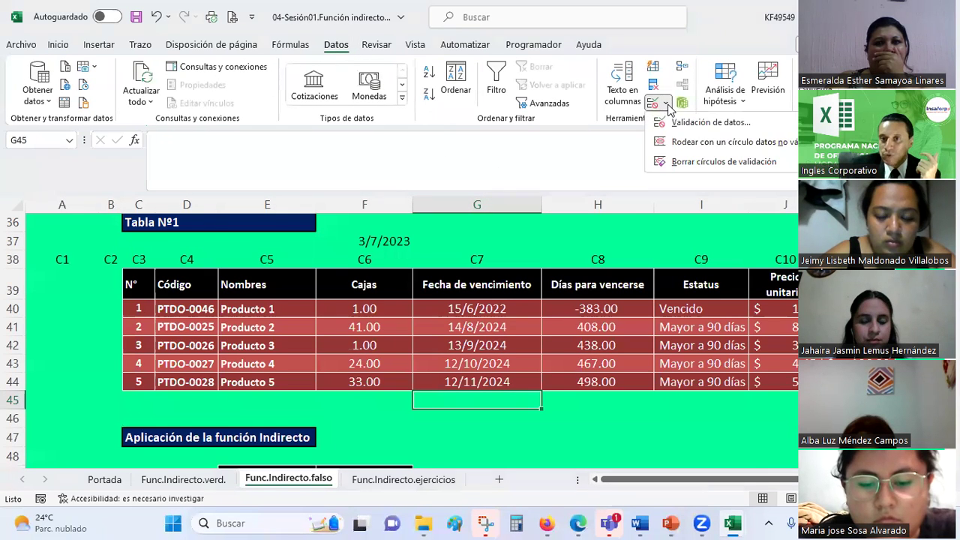
left_click(705, 122)
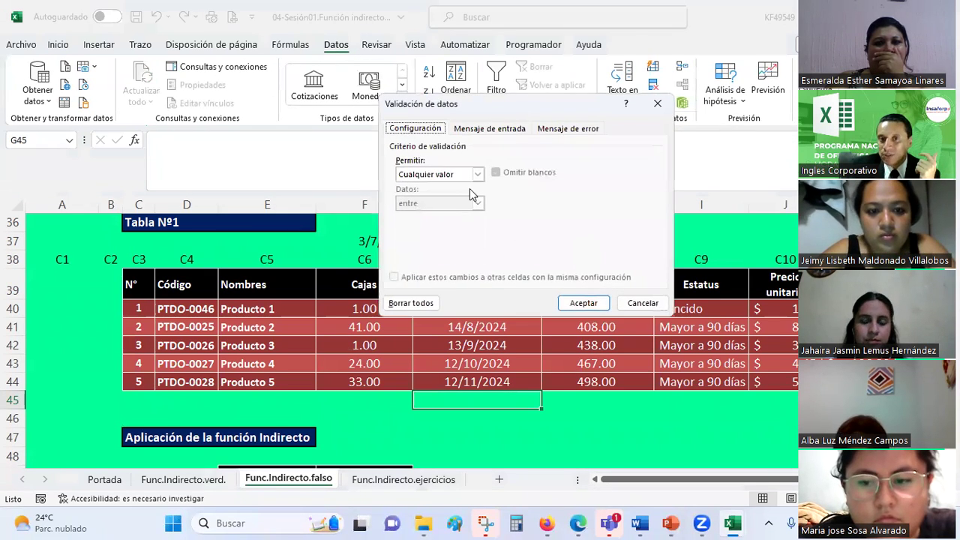
left_click(639, 304)
left_click(521, 345)
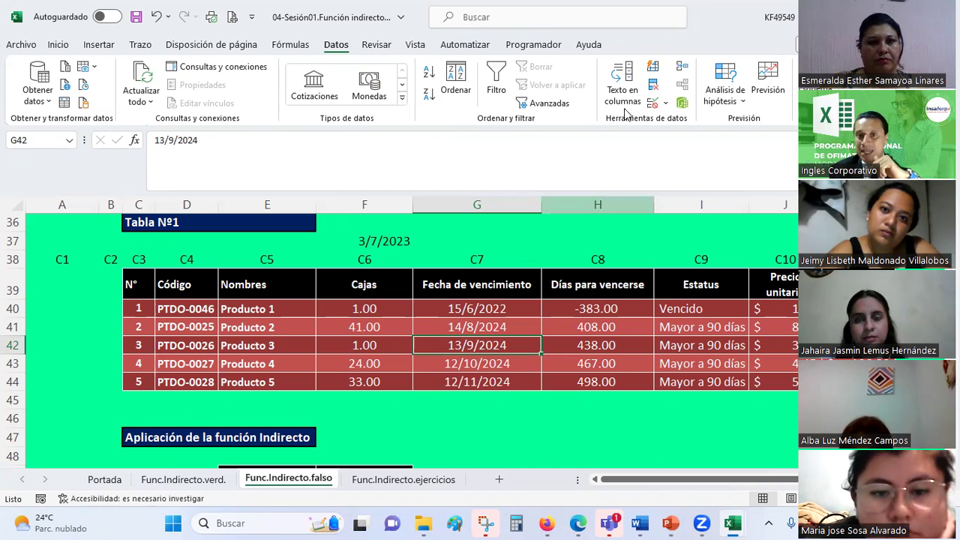
left_click(665, 102)
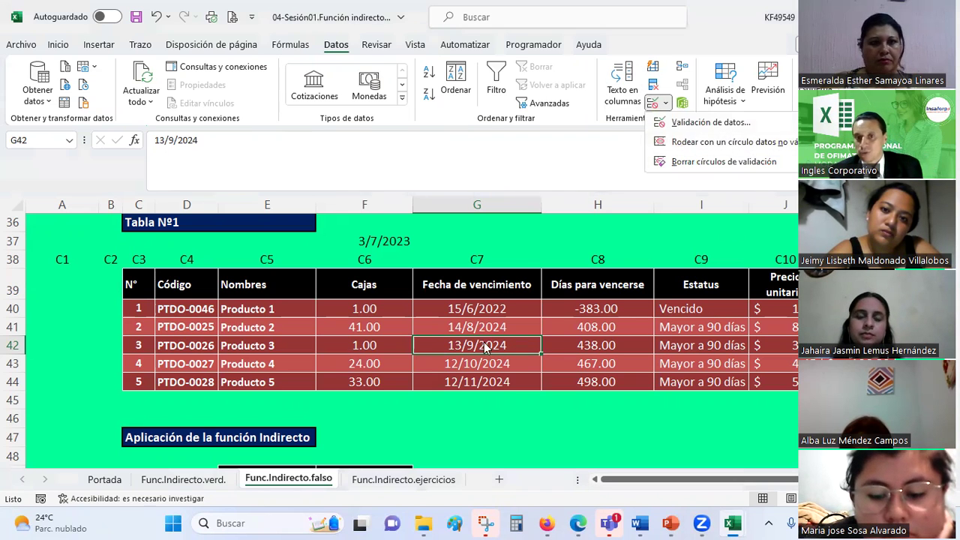
Step: Return to the Func.Indirecto.verd. sheet and review the INDIRECTO results in F55:F57
left_click(183, 480)
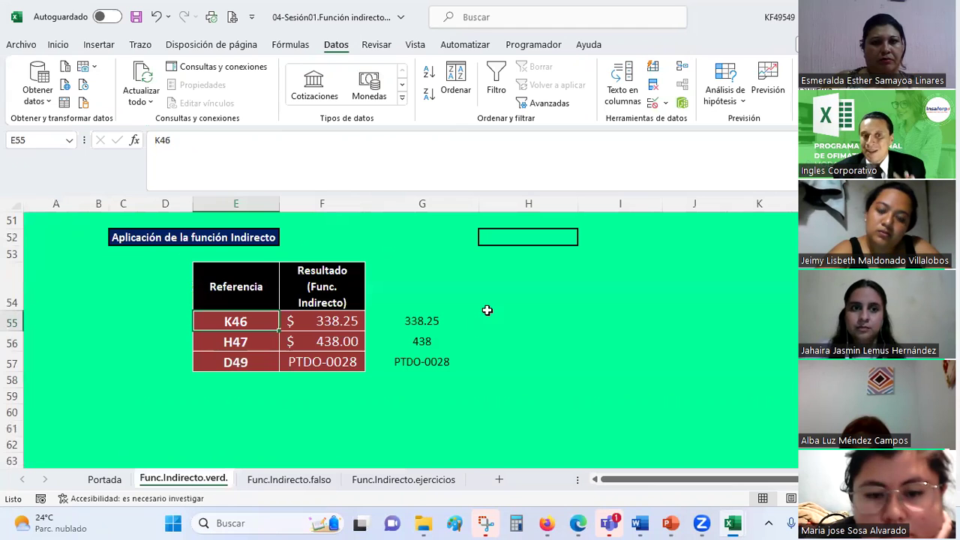
left_click(487, 297)
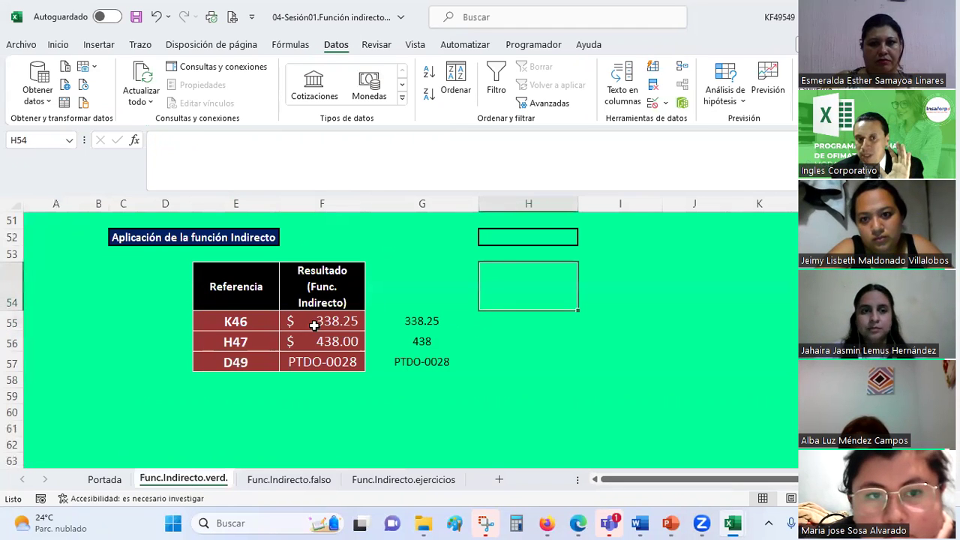
left_click_drag(318, 321, 322, 371)
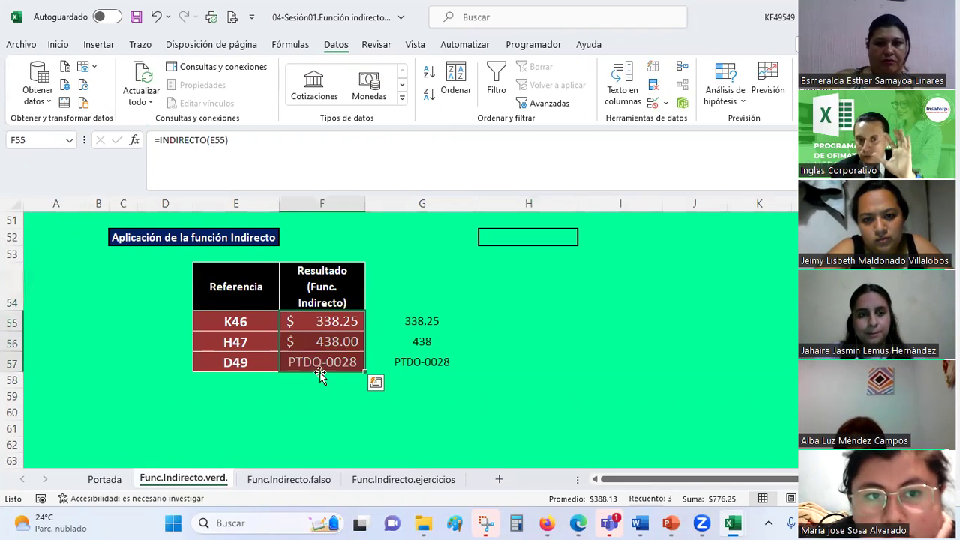
left_click(348, 410)
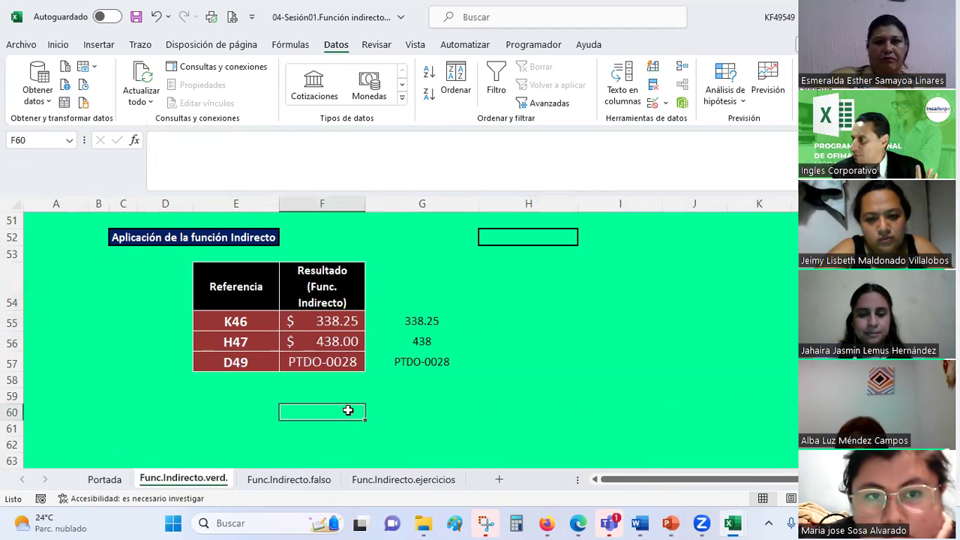